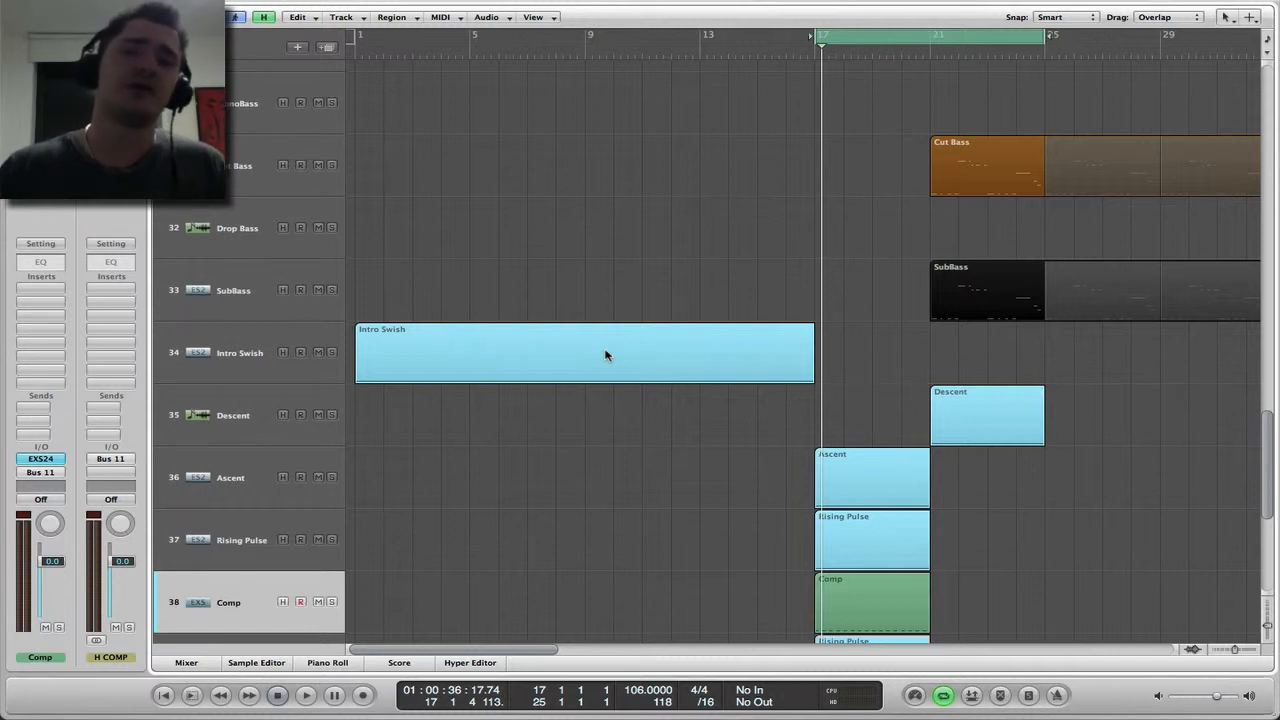
Play the arrangement from about bar 12, and audition the Rising Pulse and Comp tracks soloed.
click(694, 48)
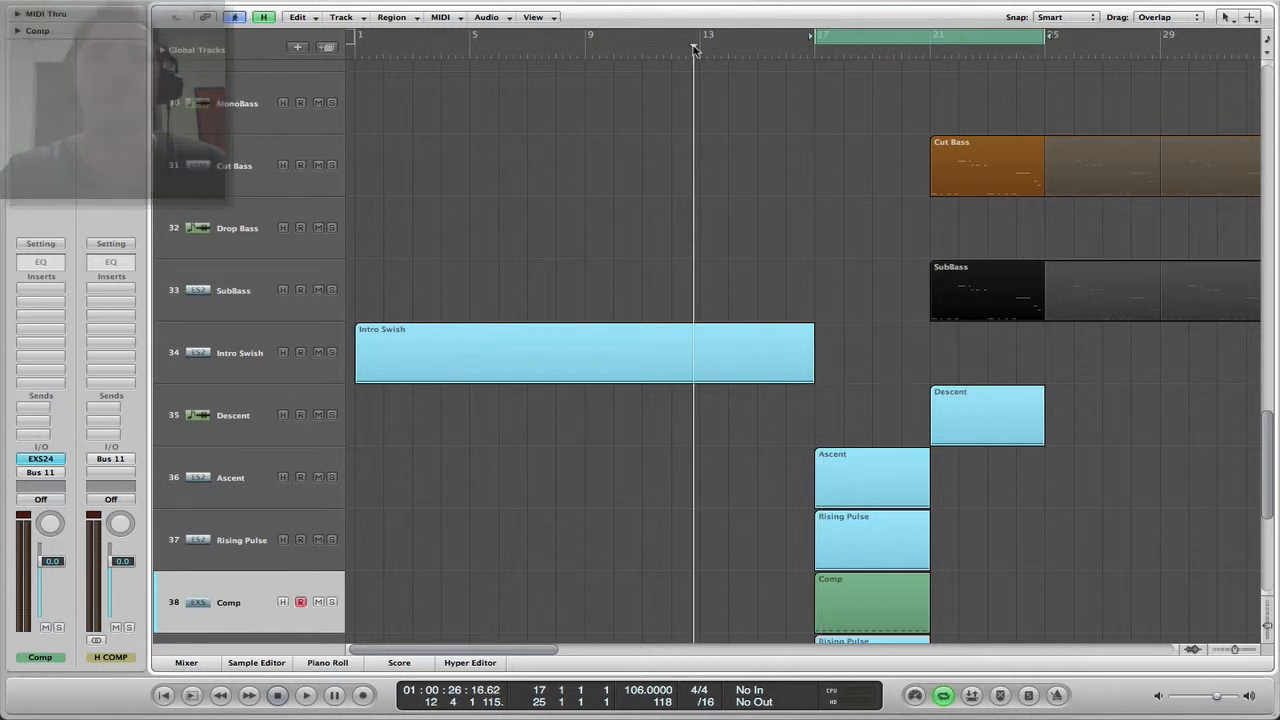
key(space)
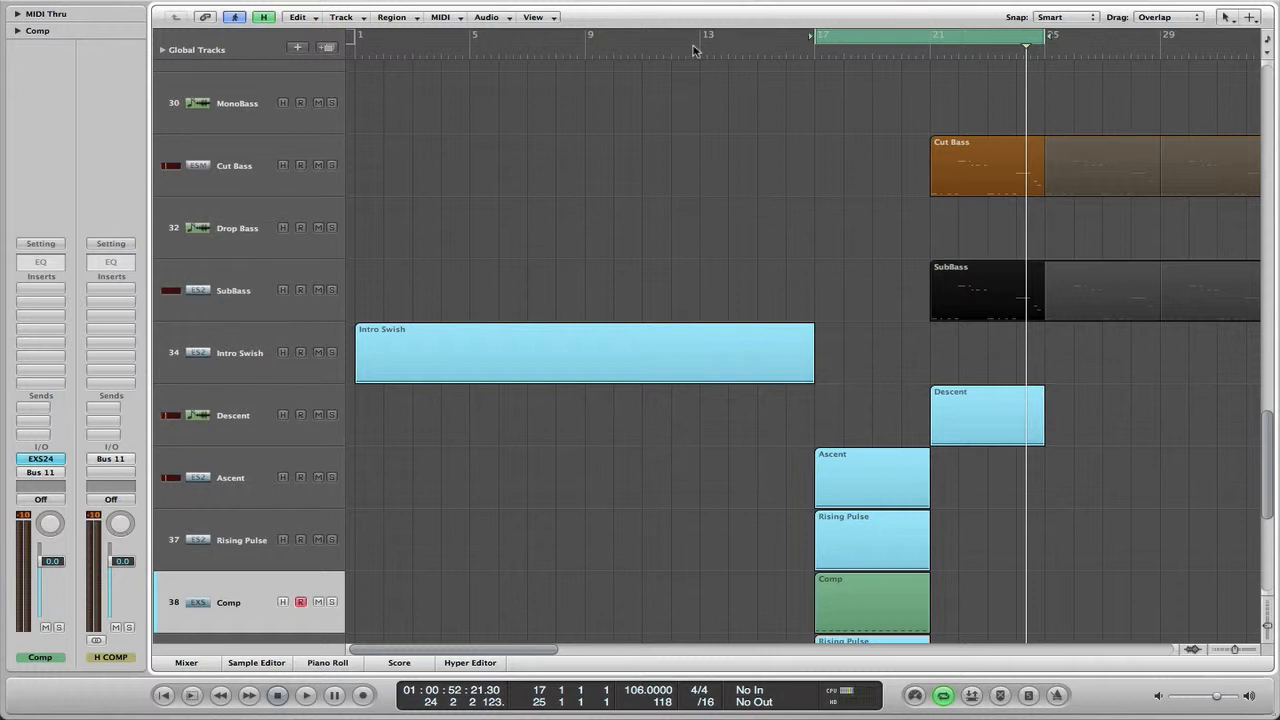
click(332, 540)
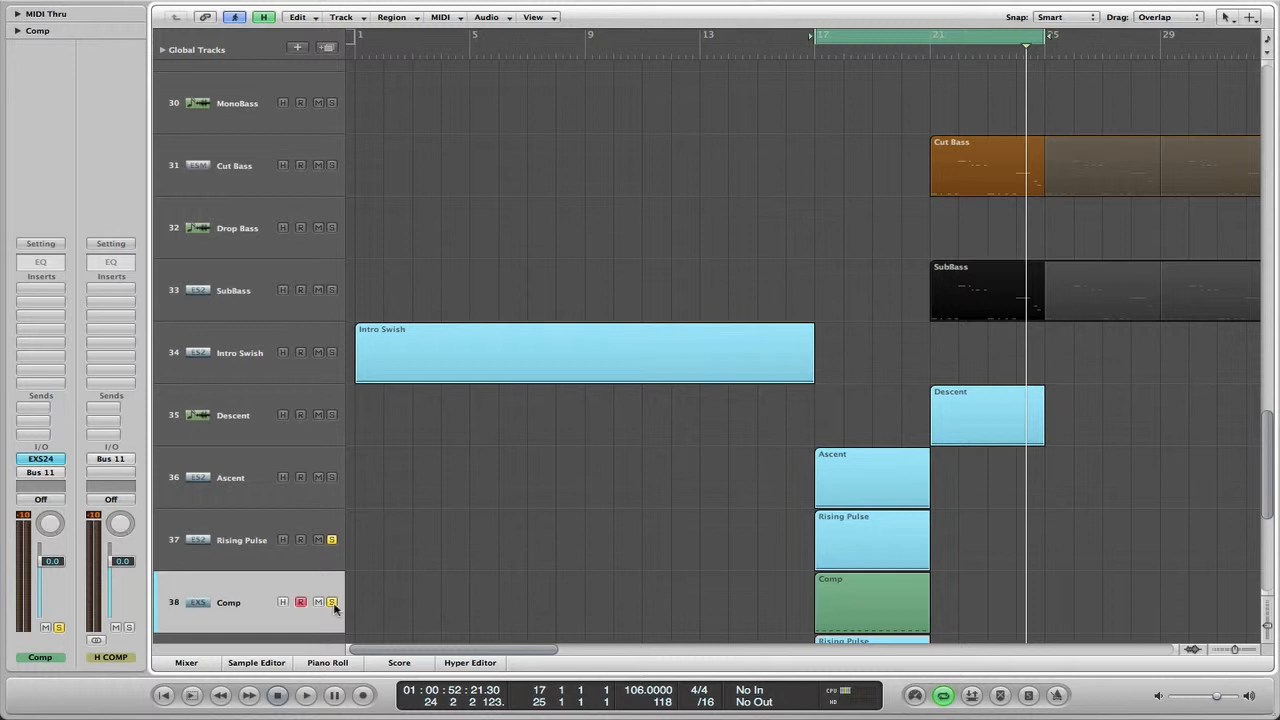
key(space)
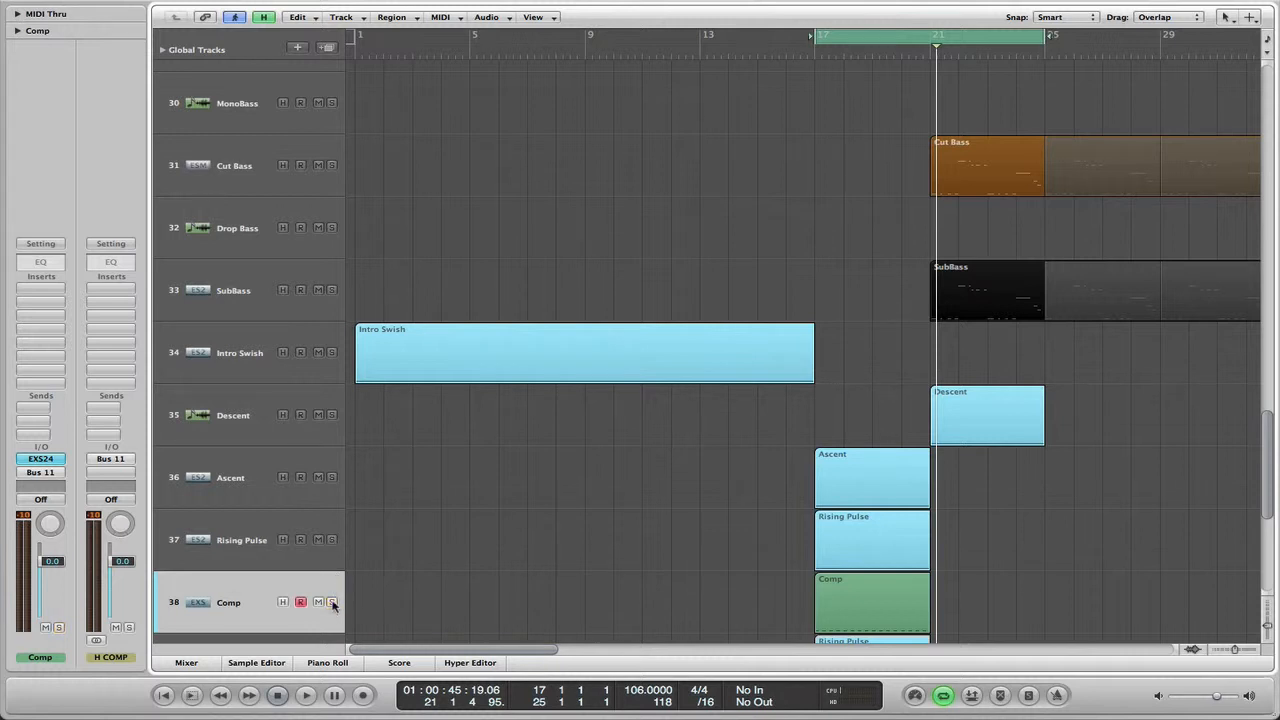
Create one software instrument track below Rising Pulse and place a copy of the Rising Pulse region on it, soloed.
click(224, 558)
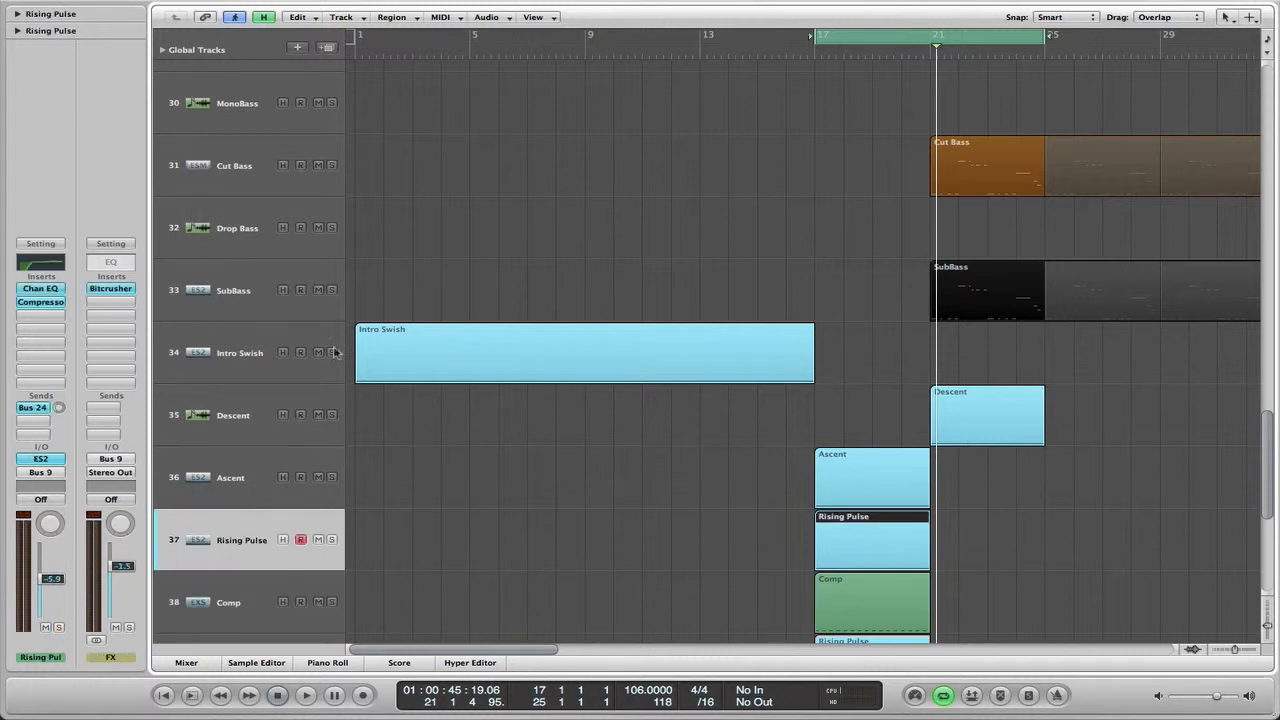
click(297, 48)
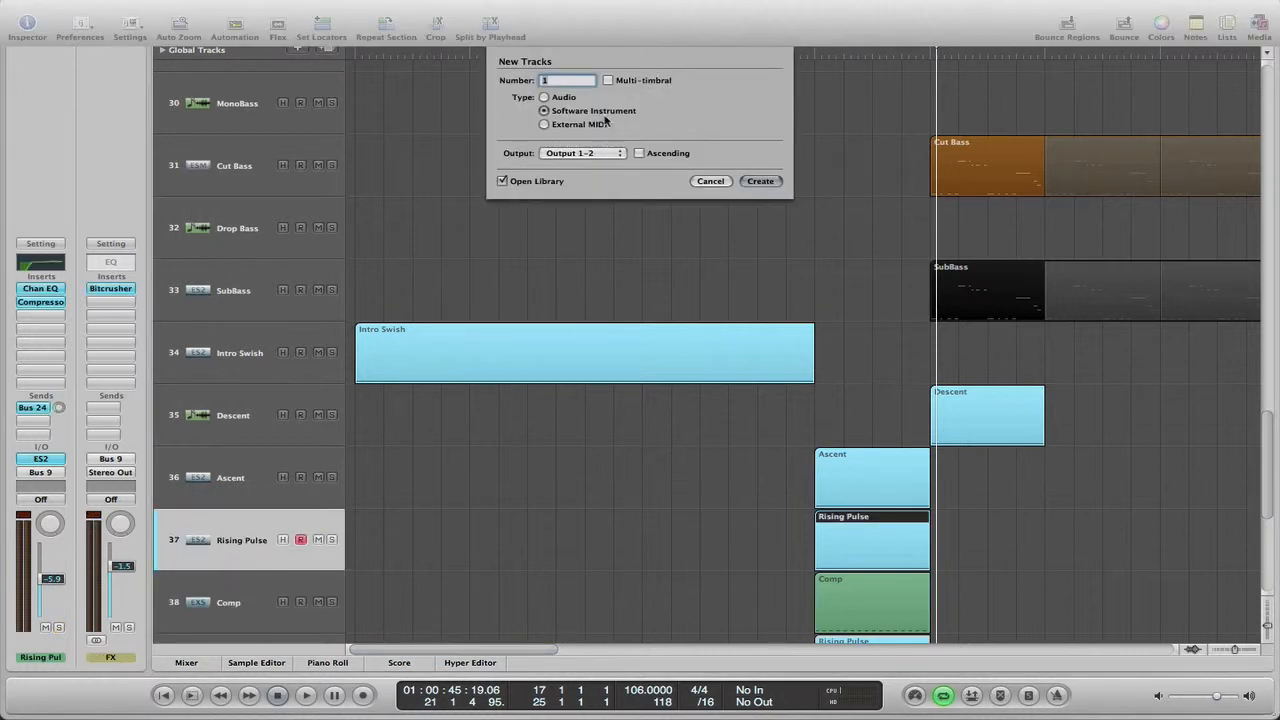
click(760, 181)
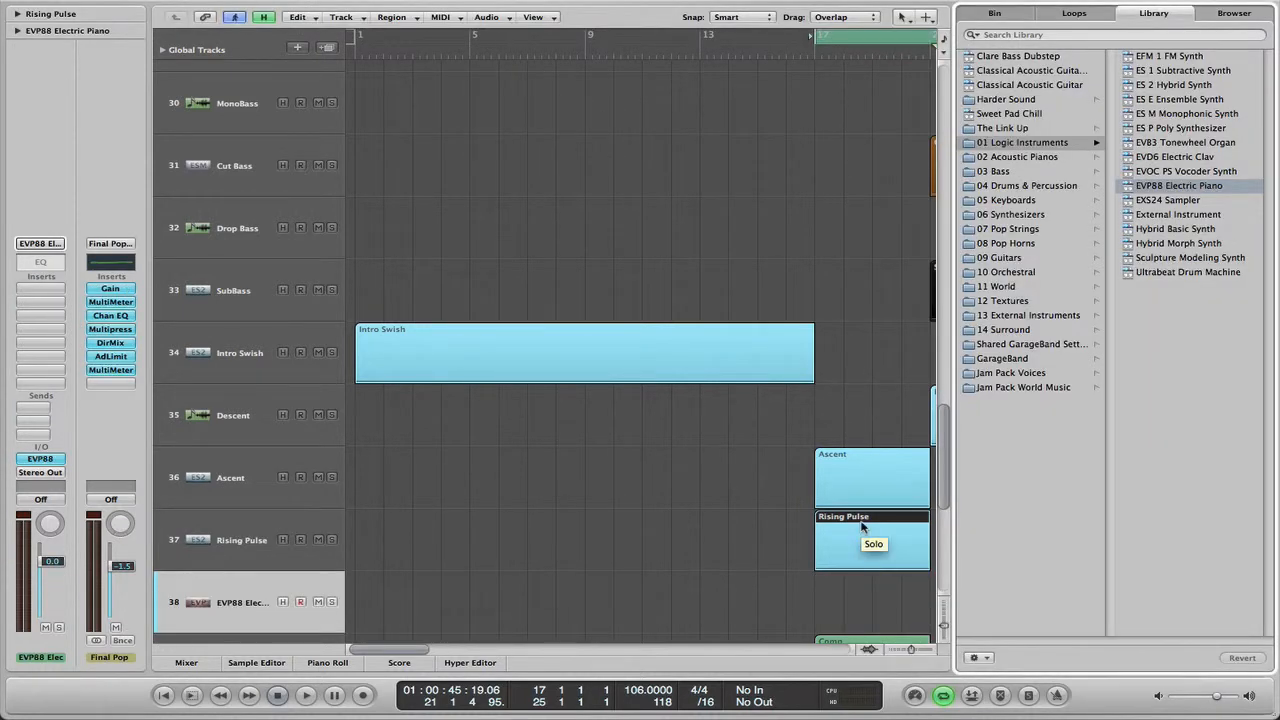
drag(862, 527, 856, 586)
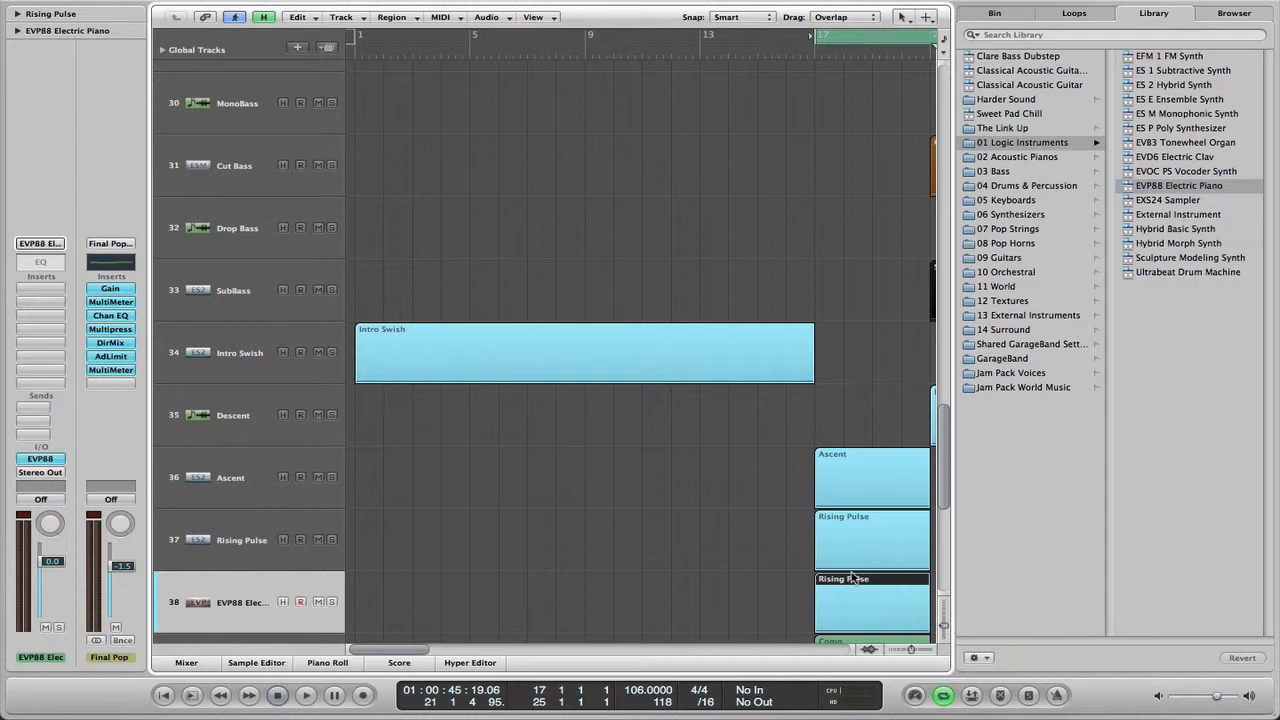
click(333, 602)
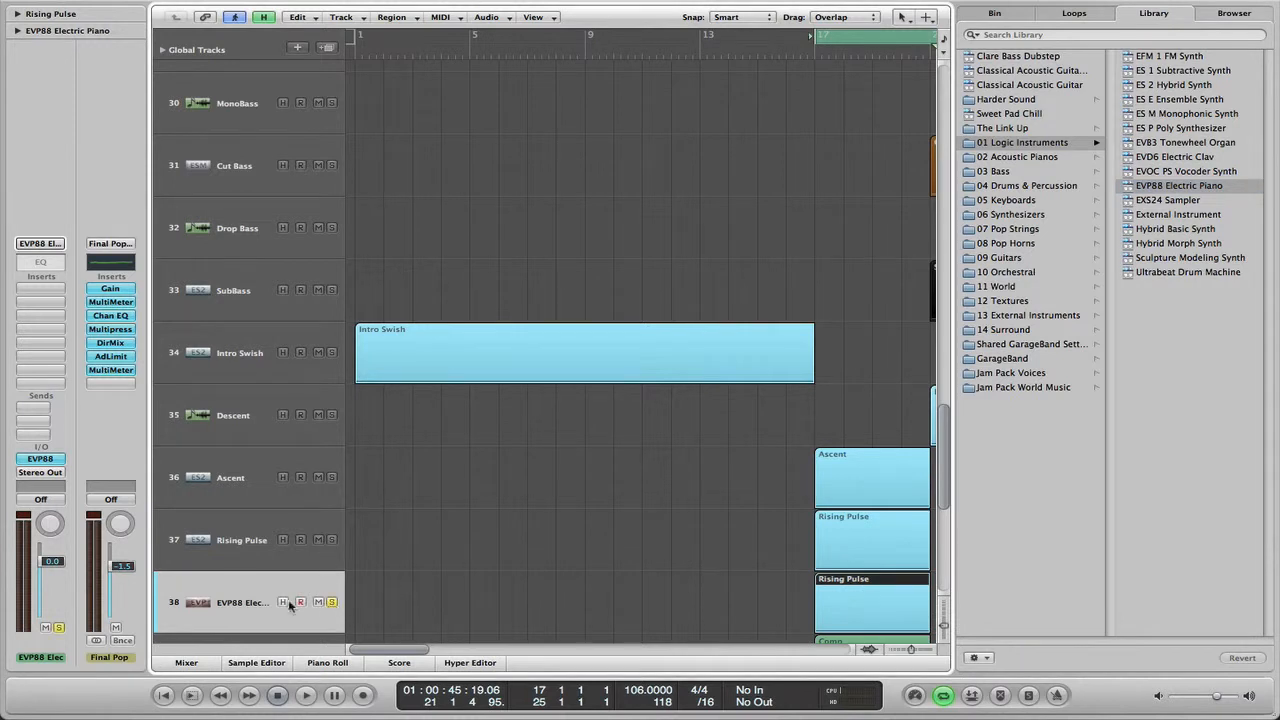
Load the stereo ES2 synthesizer as the new track's instrument and move its window clear for editing.
click(33, 460)
mouse_move(129, 537)
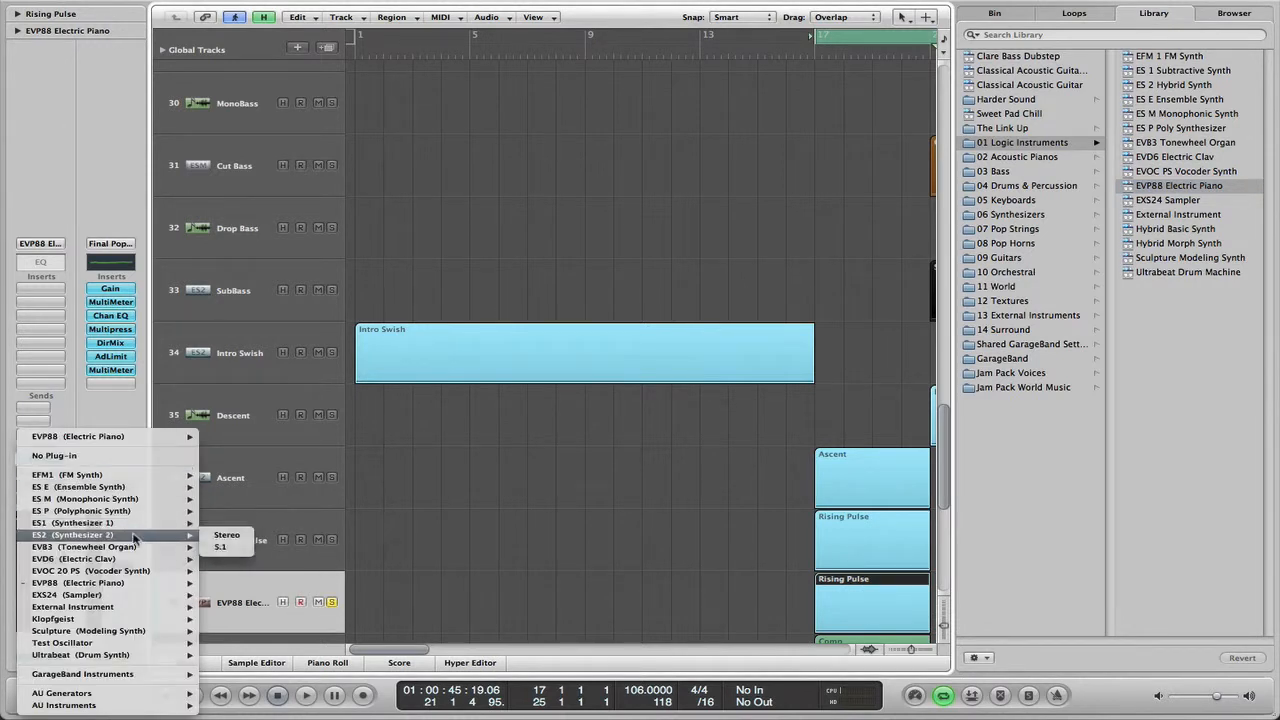
click(210, 536)
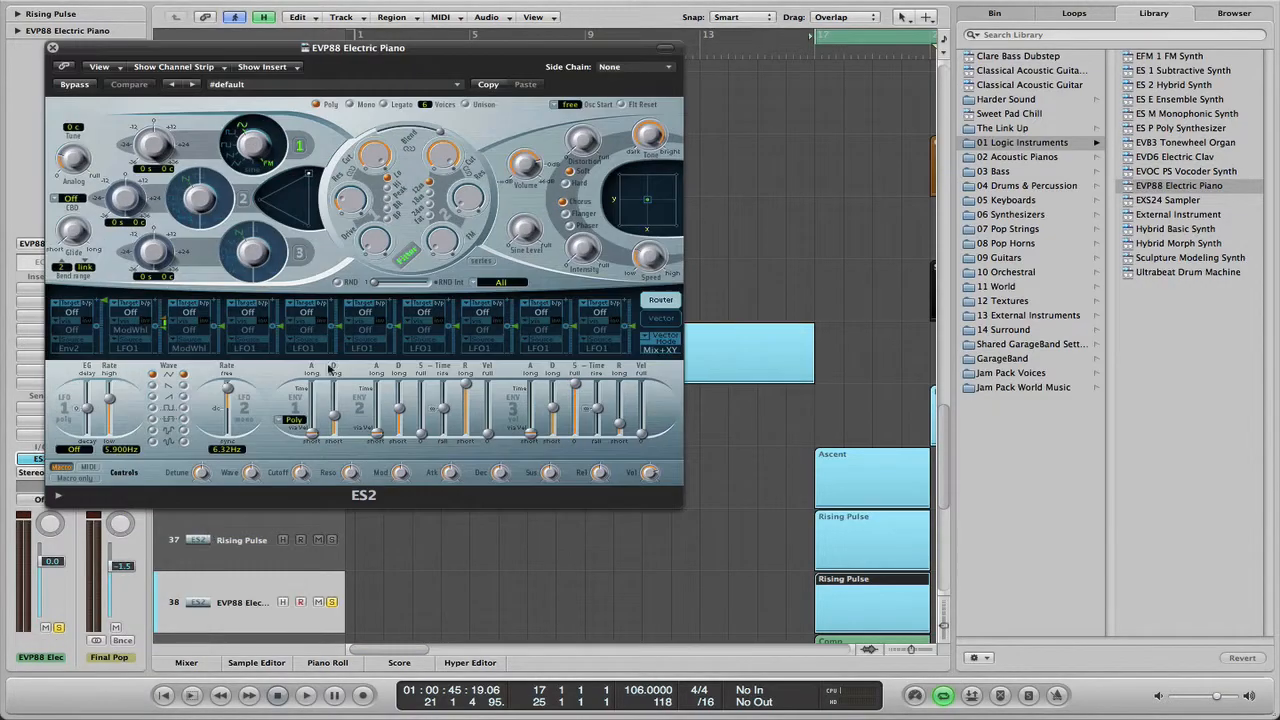
drag(336, 55, 500, 88)
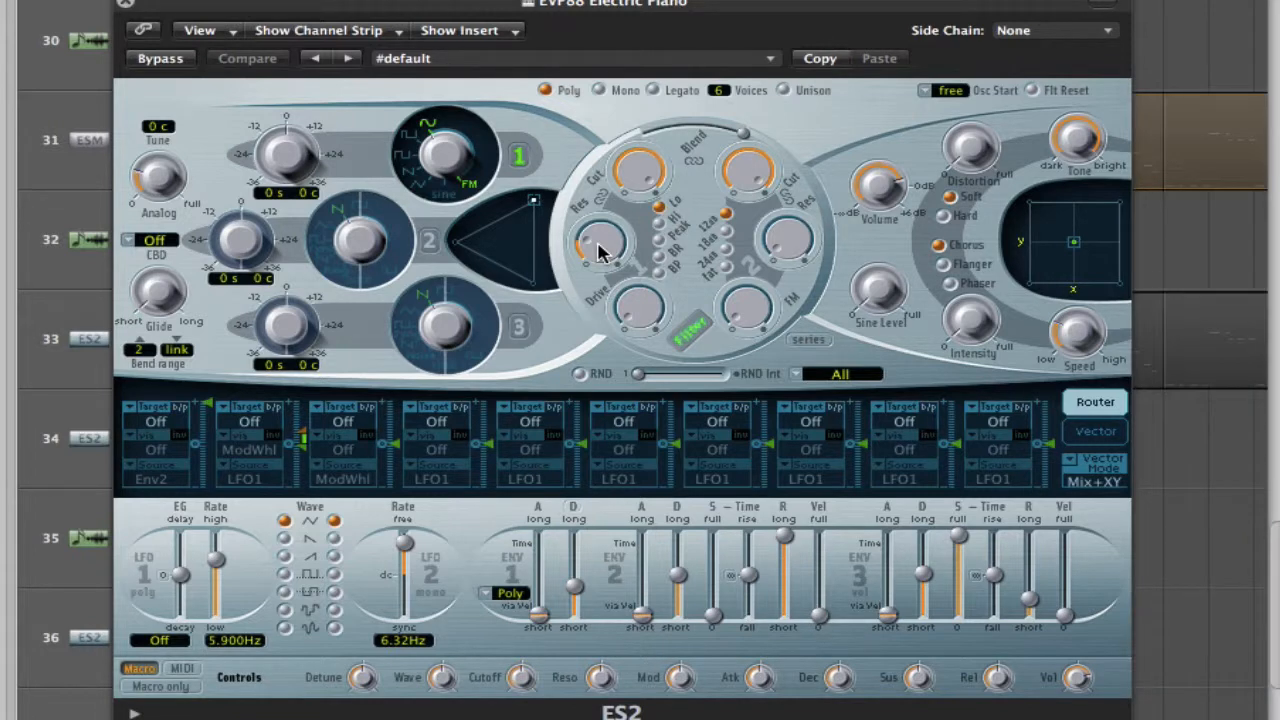
Leave only oscillator 3 switched on with its waveform set to Noise, and shift the oscillator mix fully to oscillator 3.
click(519, 162)
click(519, 160)
click(519, 330)
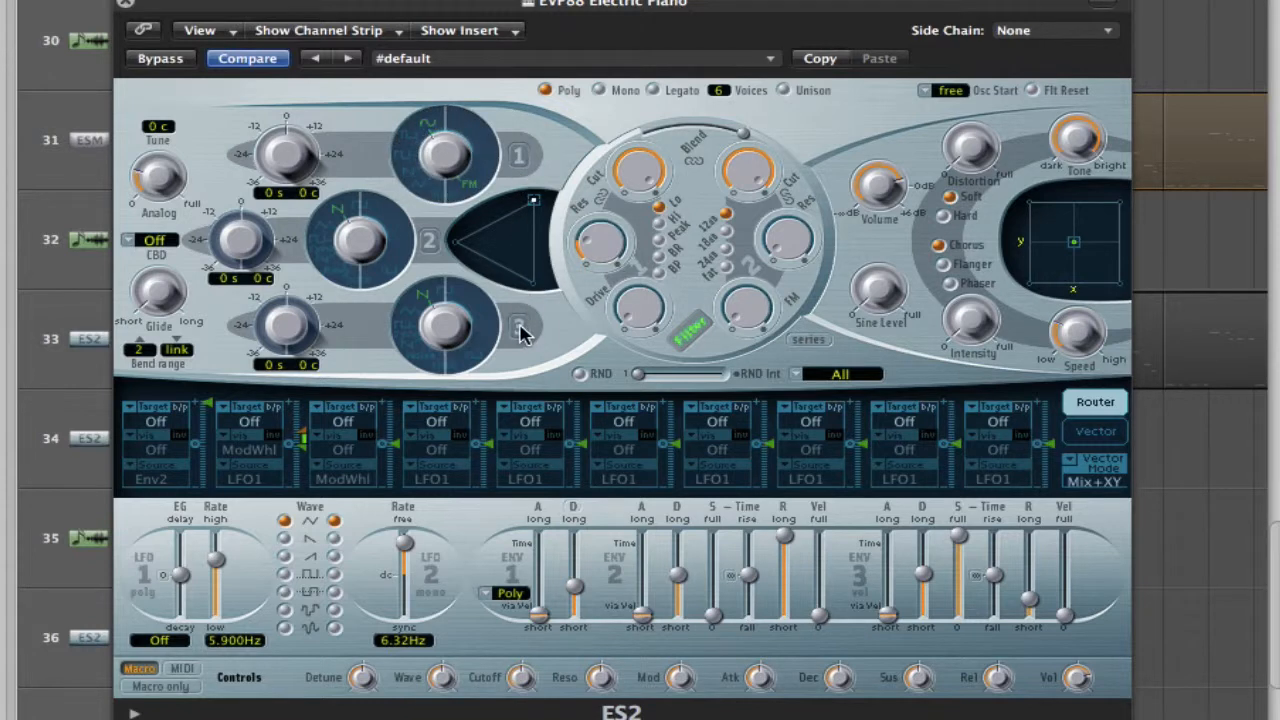
click(519, 330)
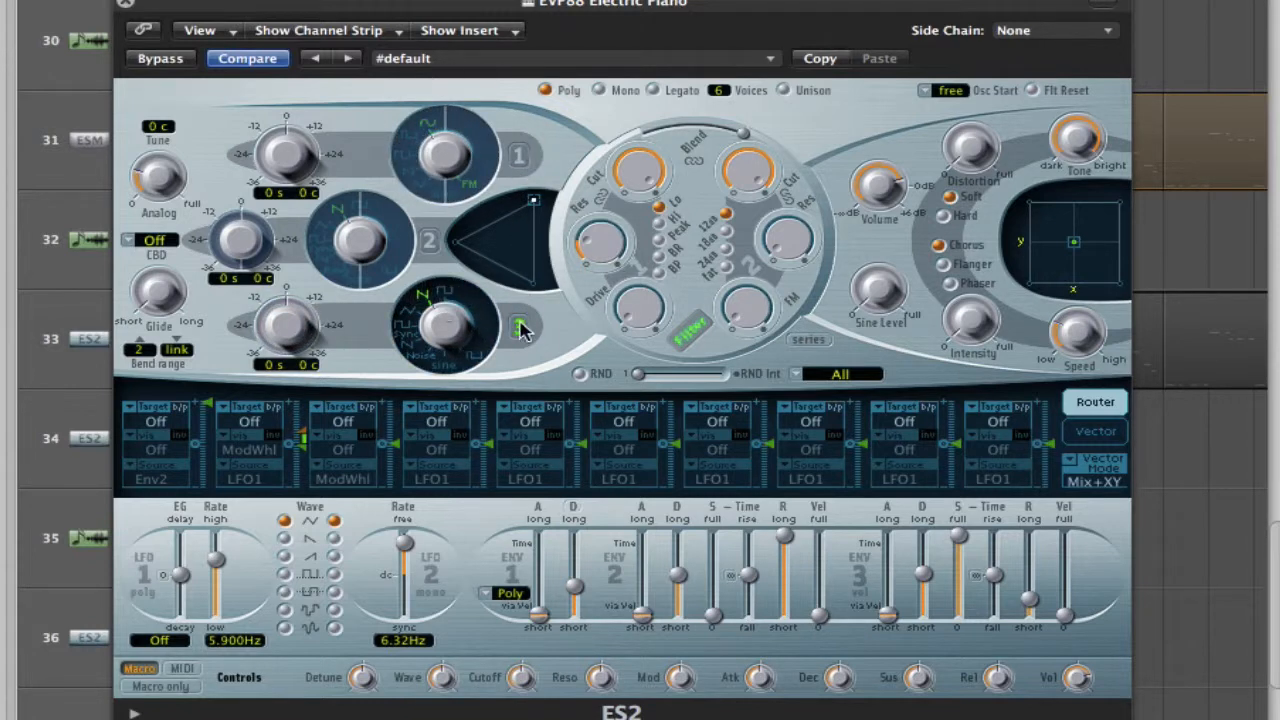
click(418, 360)
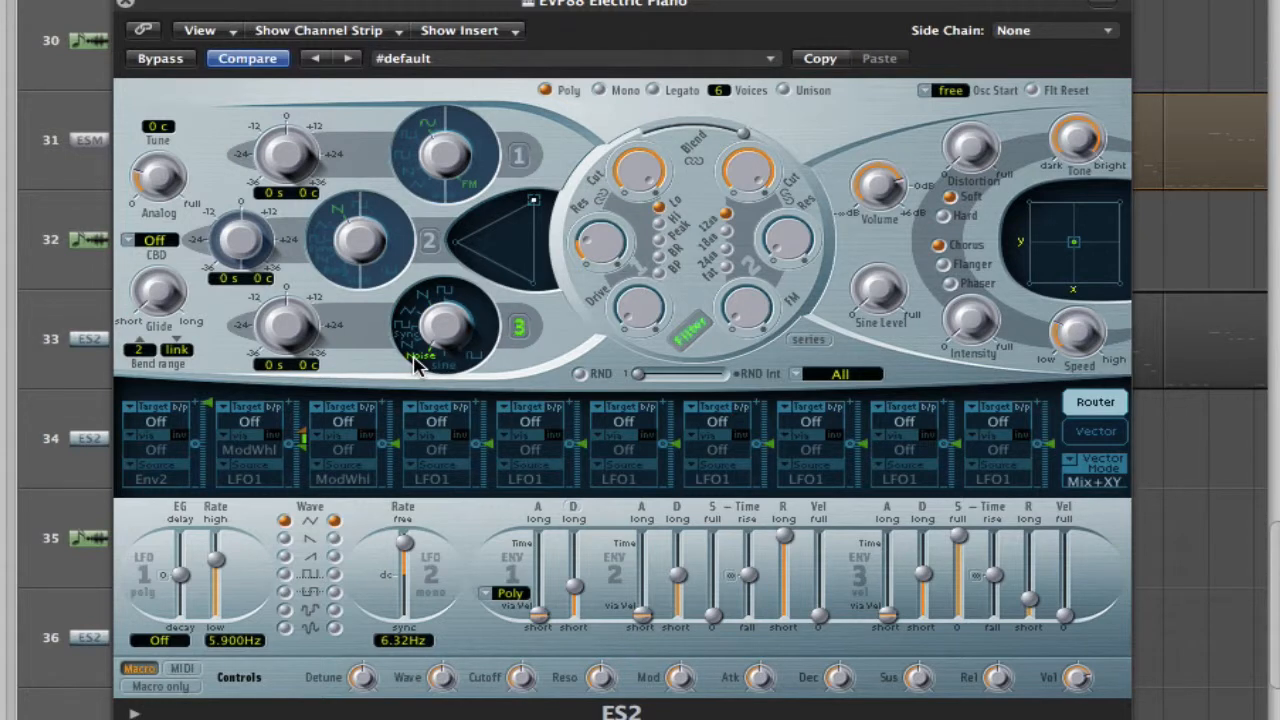
drag(533, 200, 545, 300)
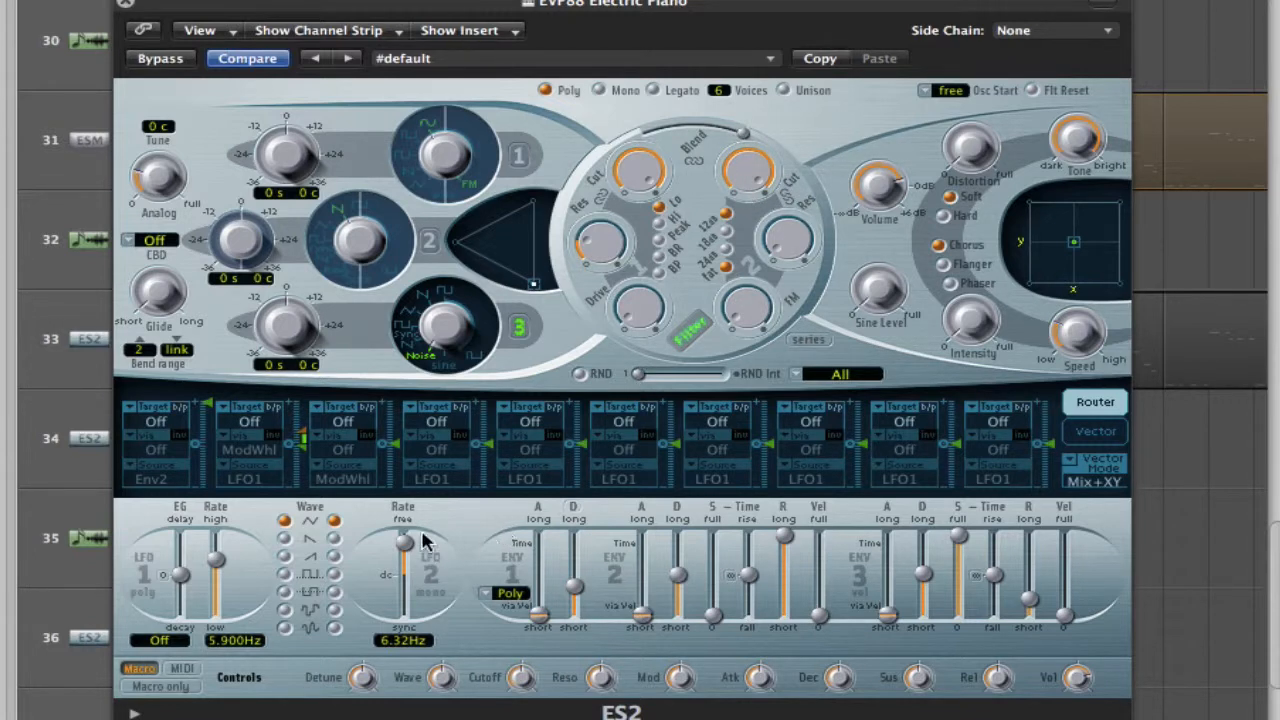
Route LFO2 to Cut 1+2 in the first modulation slot, with a rising sawtooth wave and a rate of 4 bars.
click(160, 424)
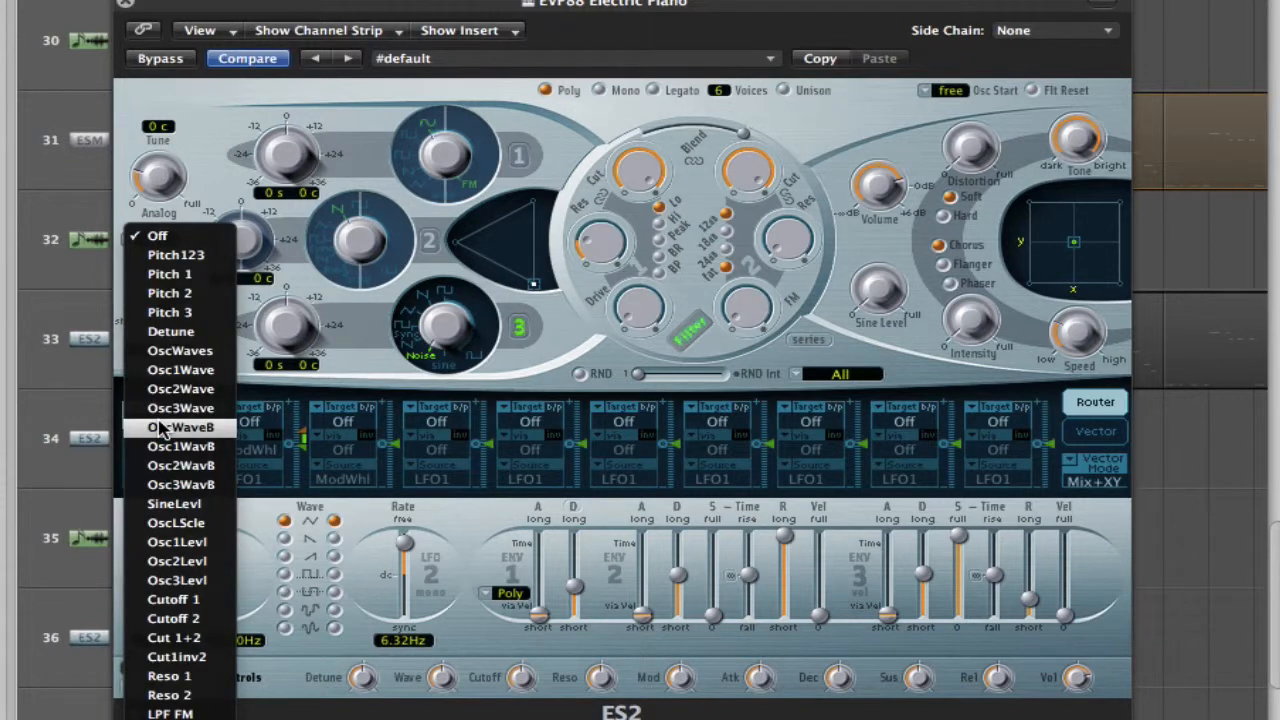
click(198, 640)
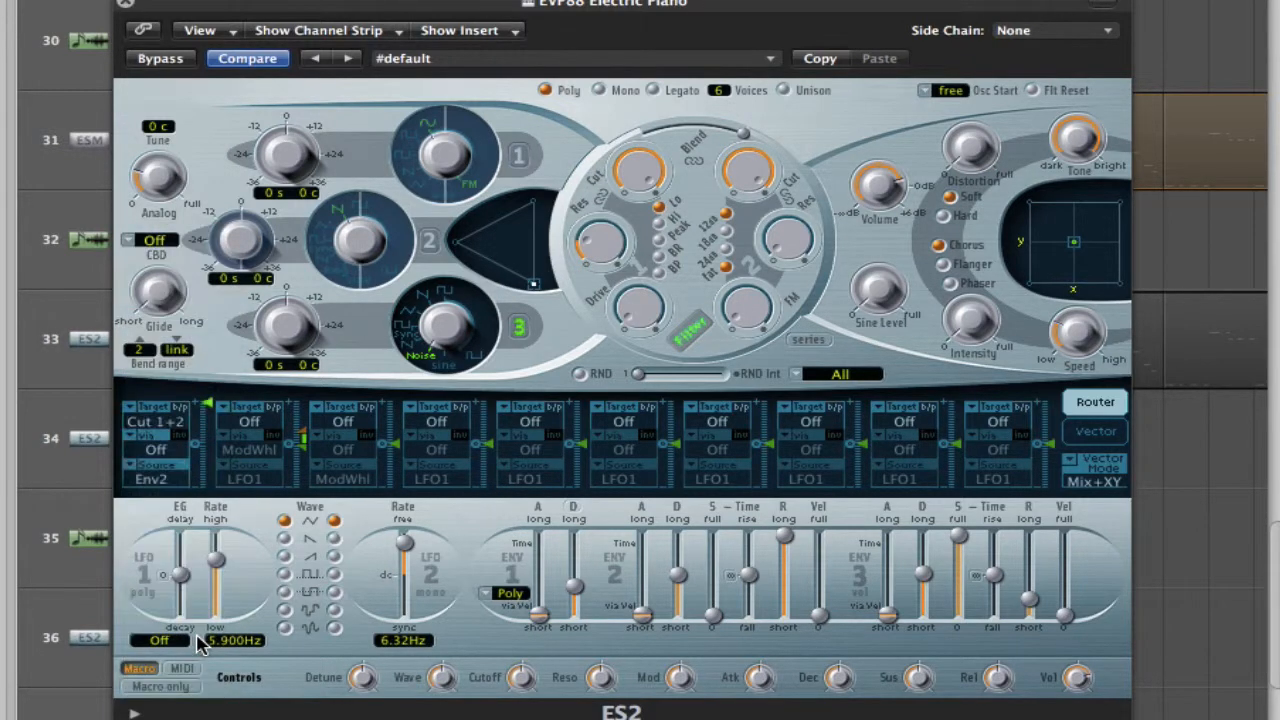
click(172, 490)
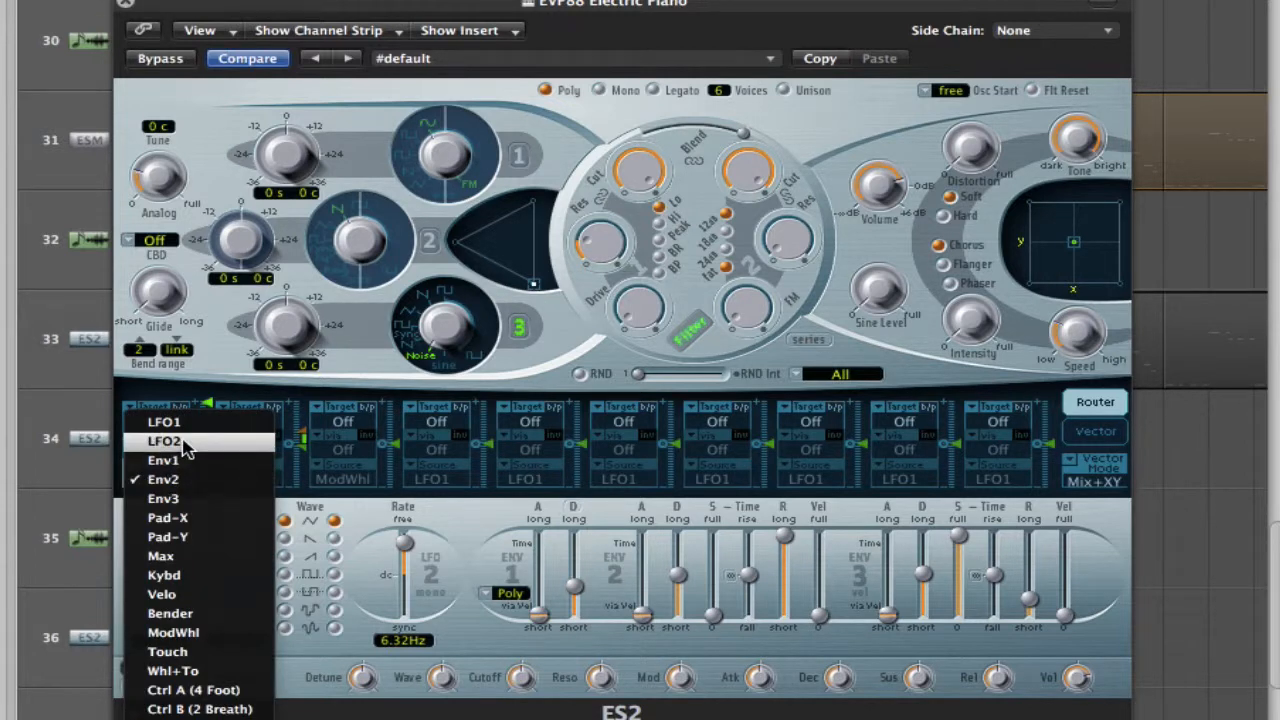
click(183, 443)
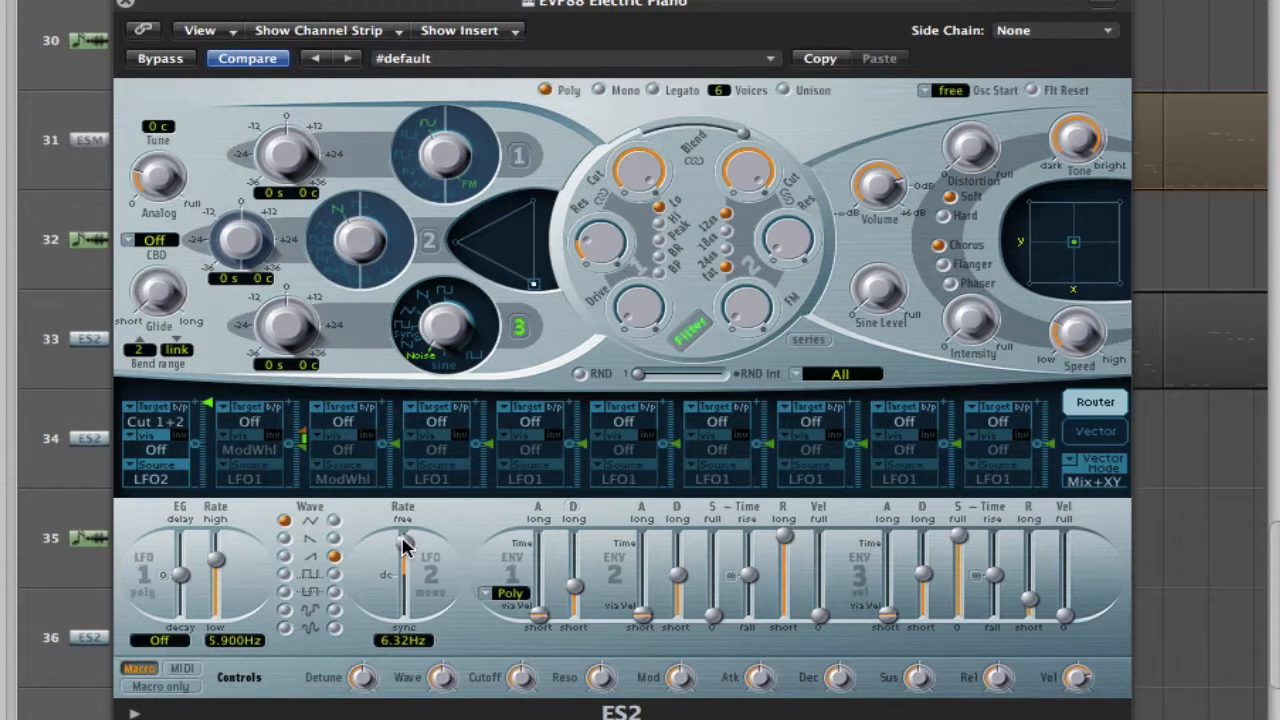
drag(404, 543, 405, 608)
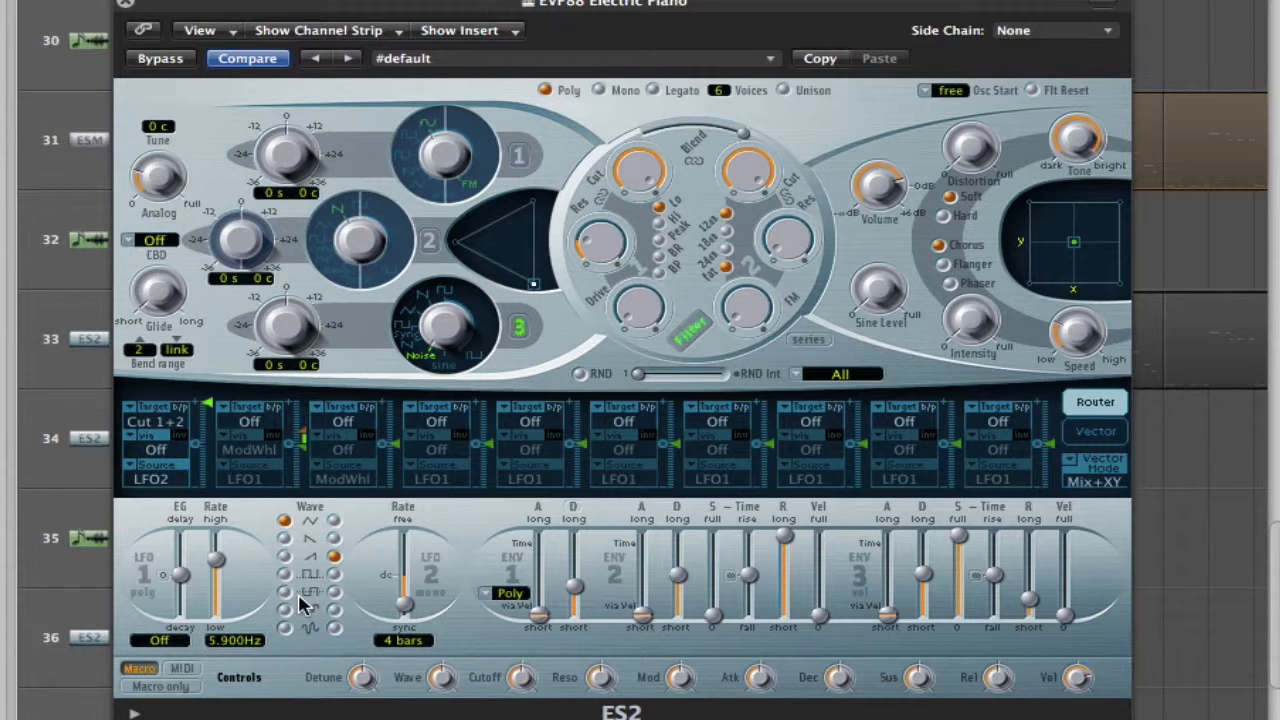
Set filter 2's cutoff slightly below maximum and reduce the modulation amount of the Cut 1+2 slot.
mouse_move(745, 175)
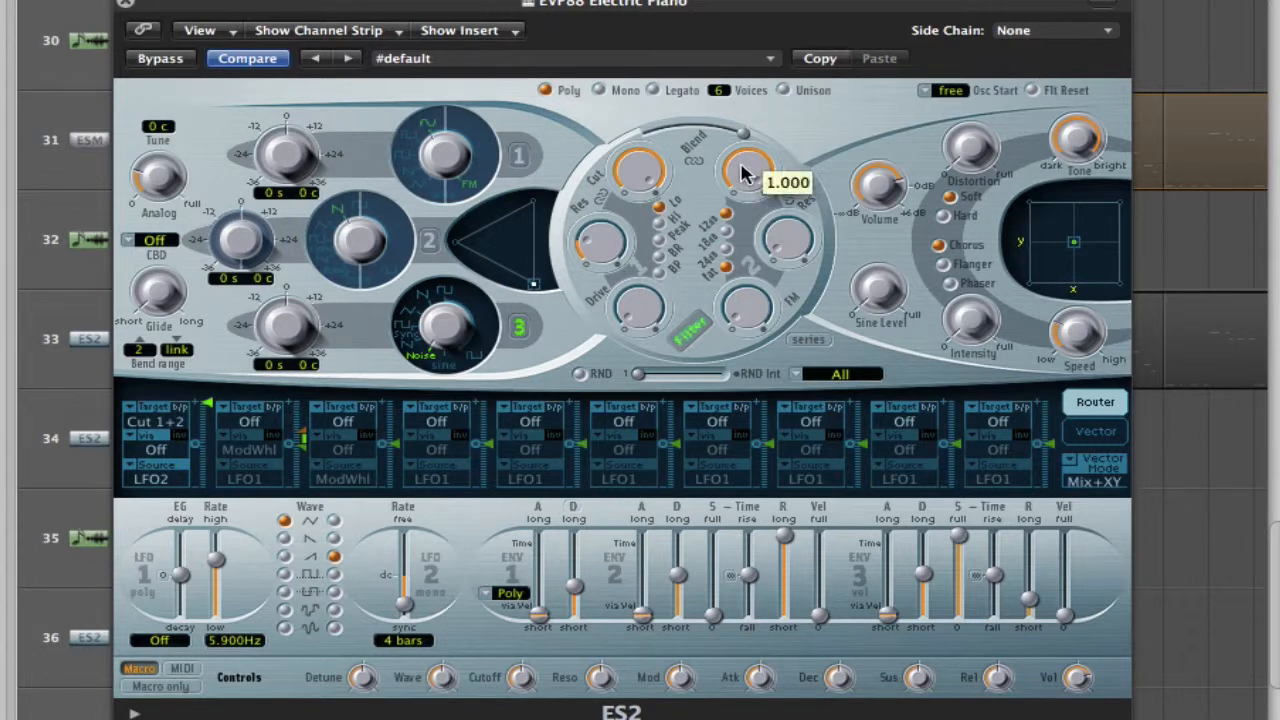
drag(741, 165, 770, 431)
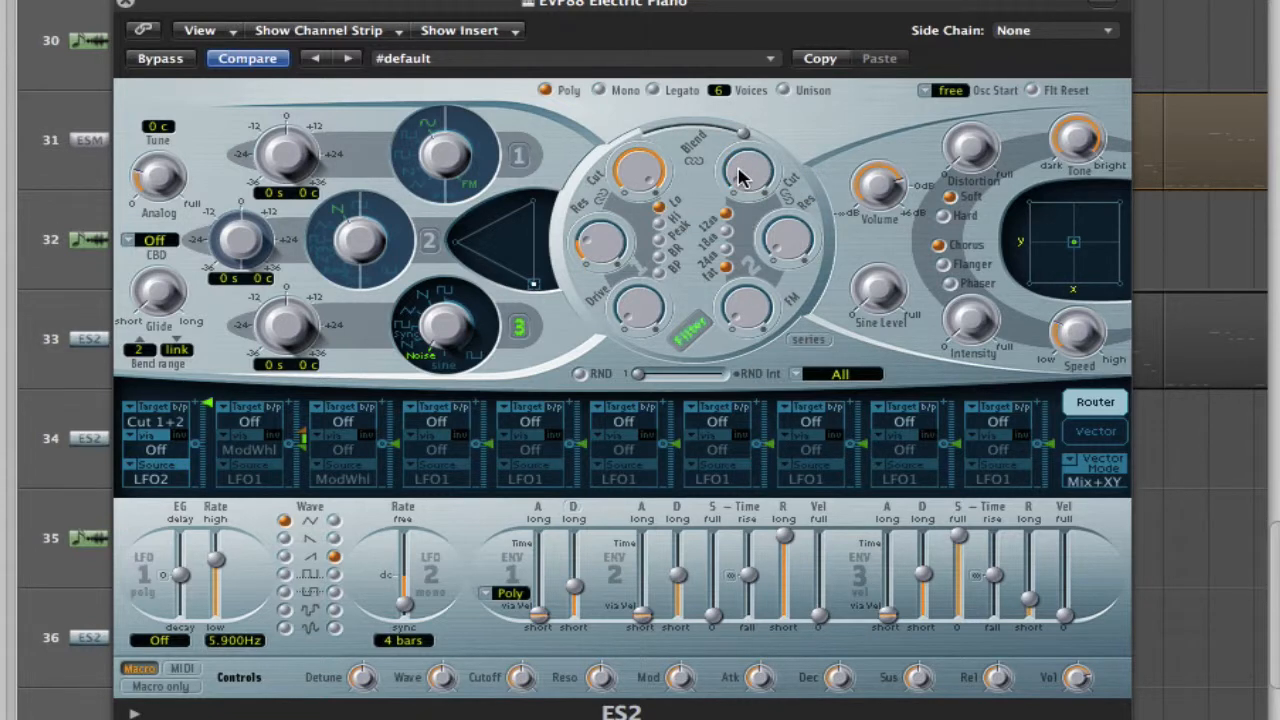
mouse_move(748, 188)
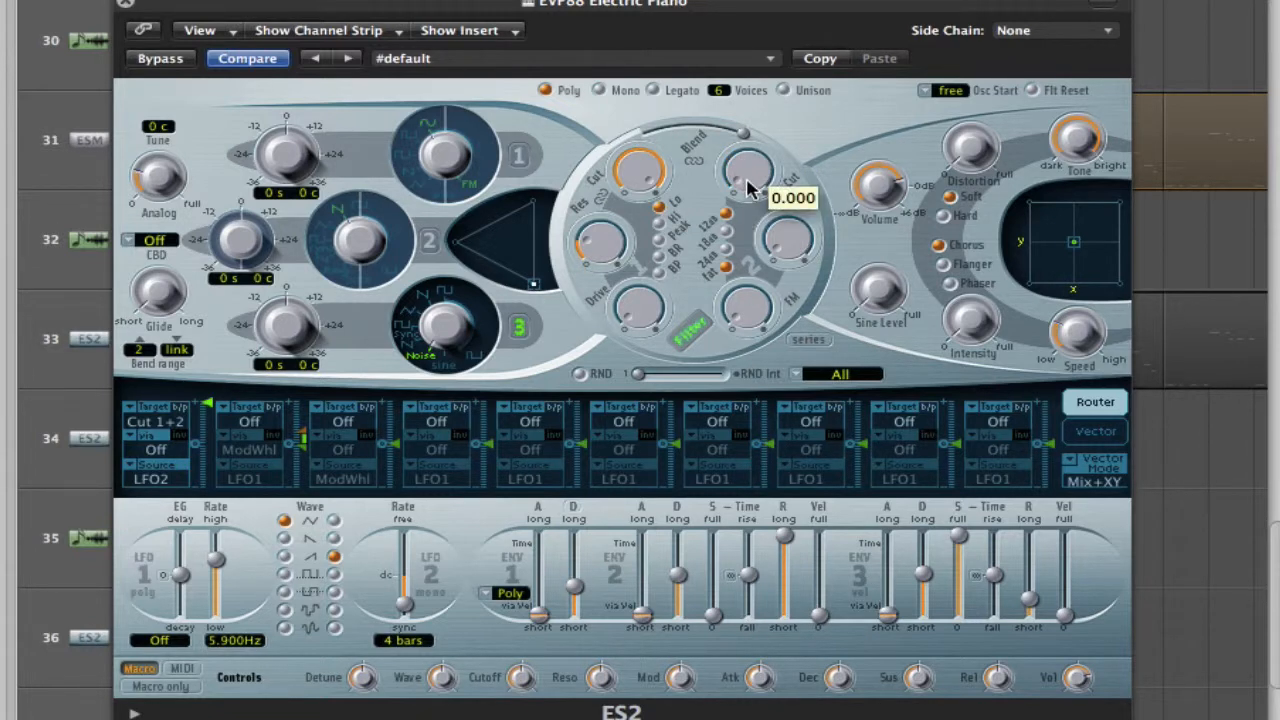
drag(748, 188, 737, 6)
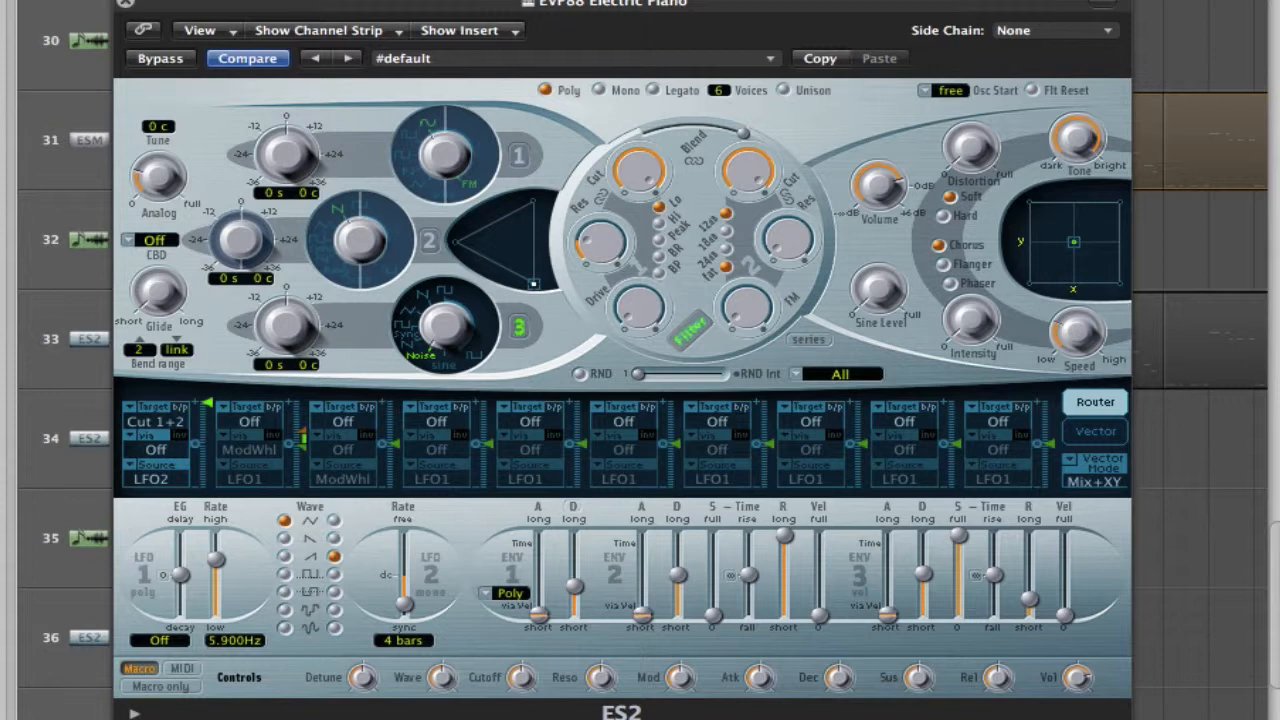
drag(749, 166, 748, 258)
drag(207, 403, 204, 426)
Raise envelope 3's attack slightly, set its decay to maximum and lengthen its release slightly.
drag(889, 617, 891, 603)
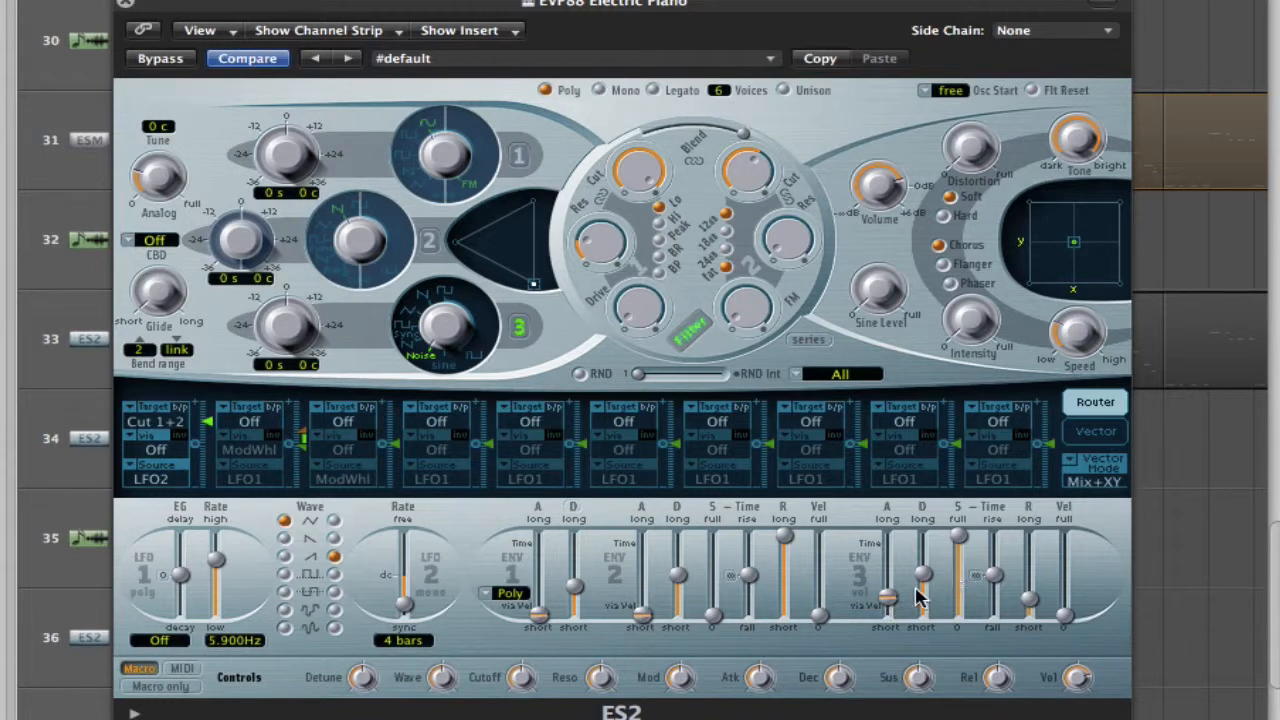
drag(927, 528, 929, 391)
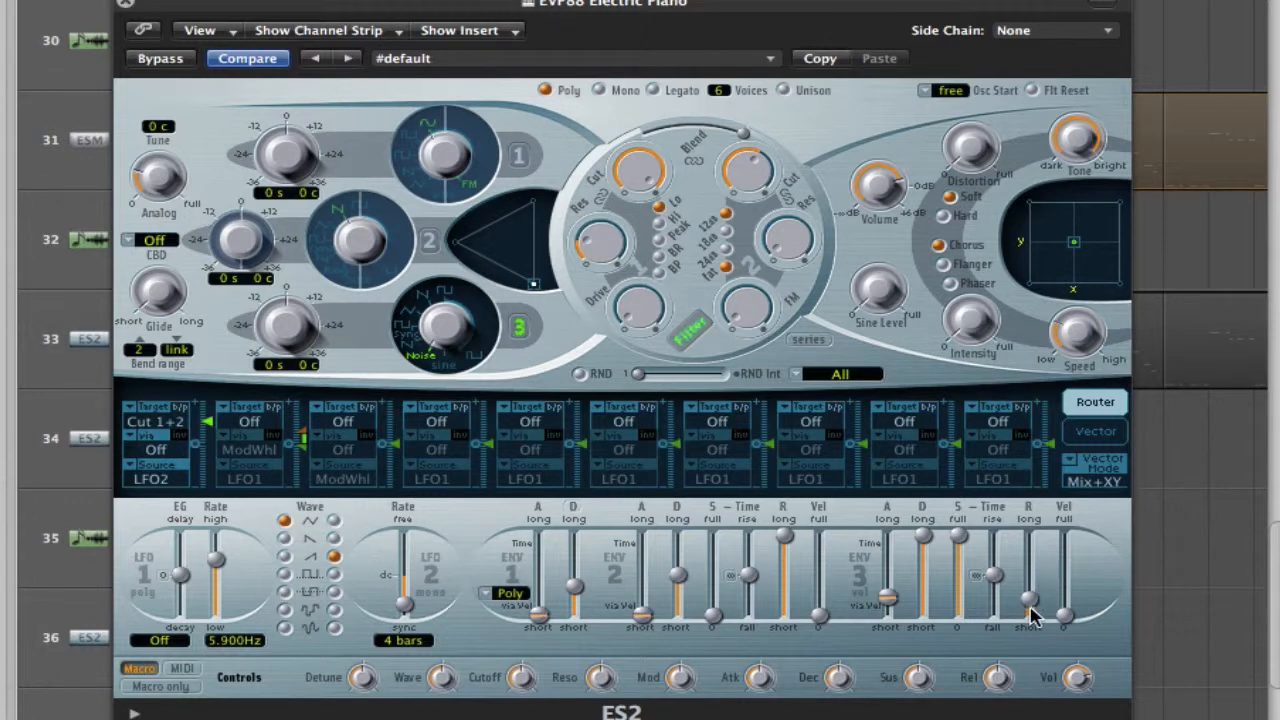
drag(1031, 605, 1031, 599)
Route LFO2 to Reso 2 in the second modulation slot with via set to Off.
click(255, 424)
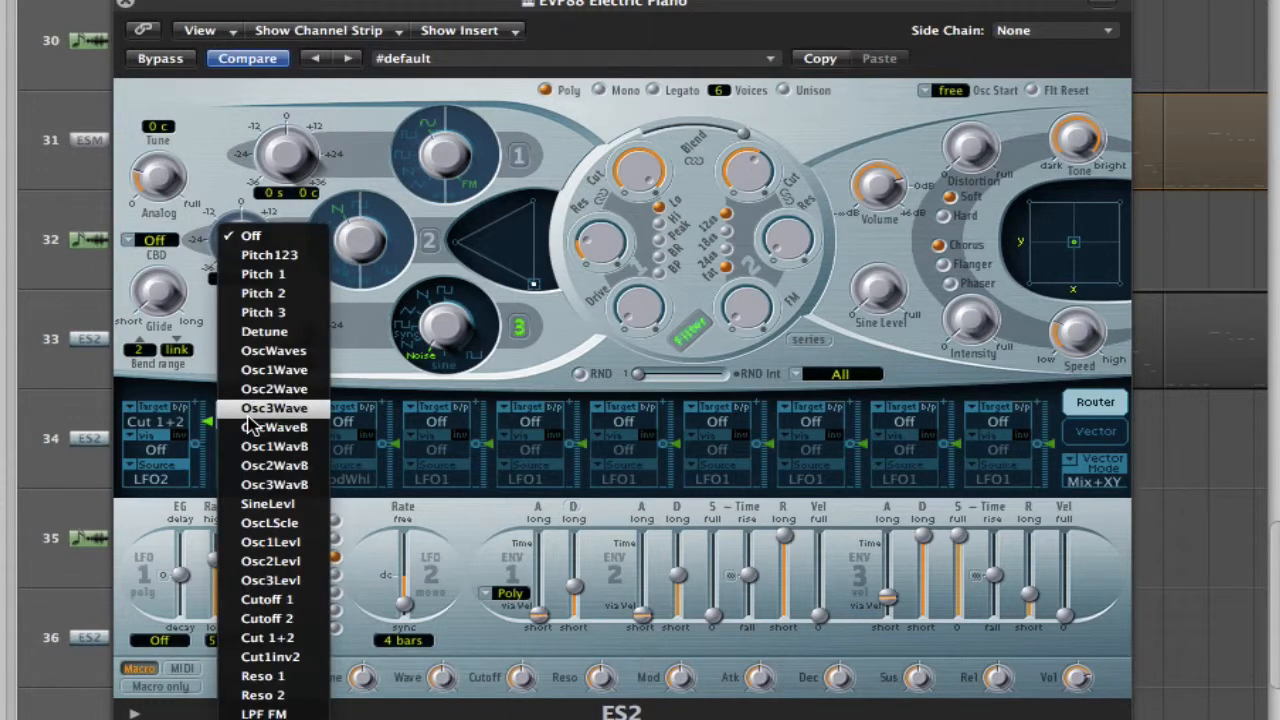
click(289, 699)
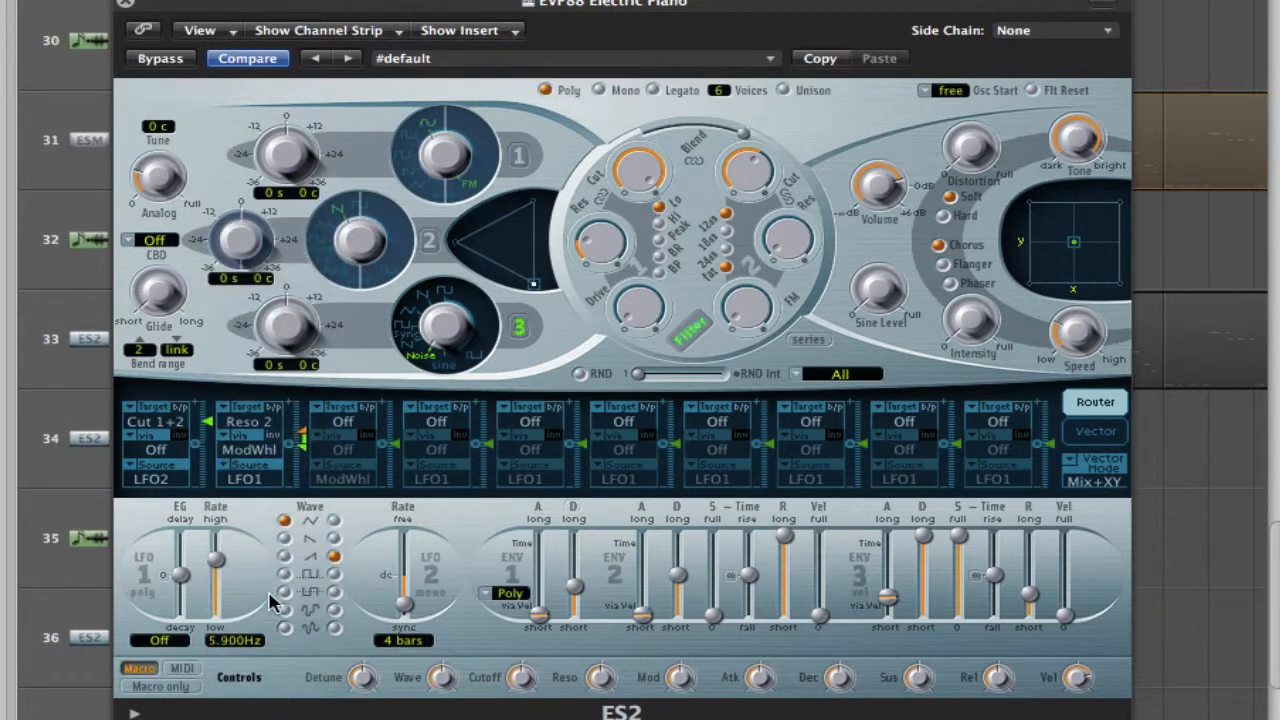
click(251, 472)
click(257, 244)
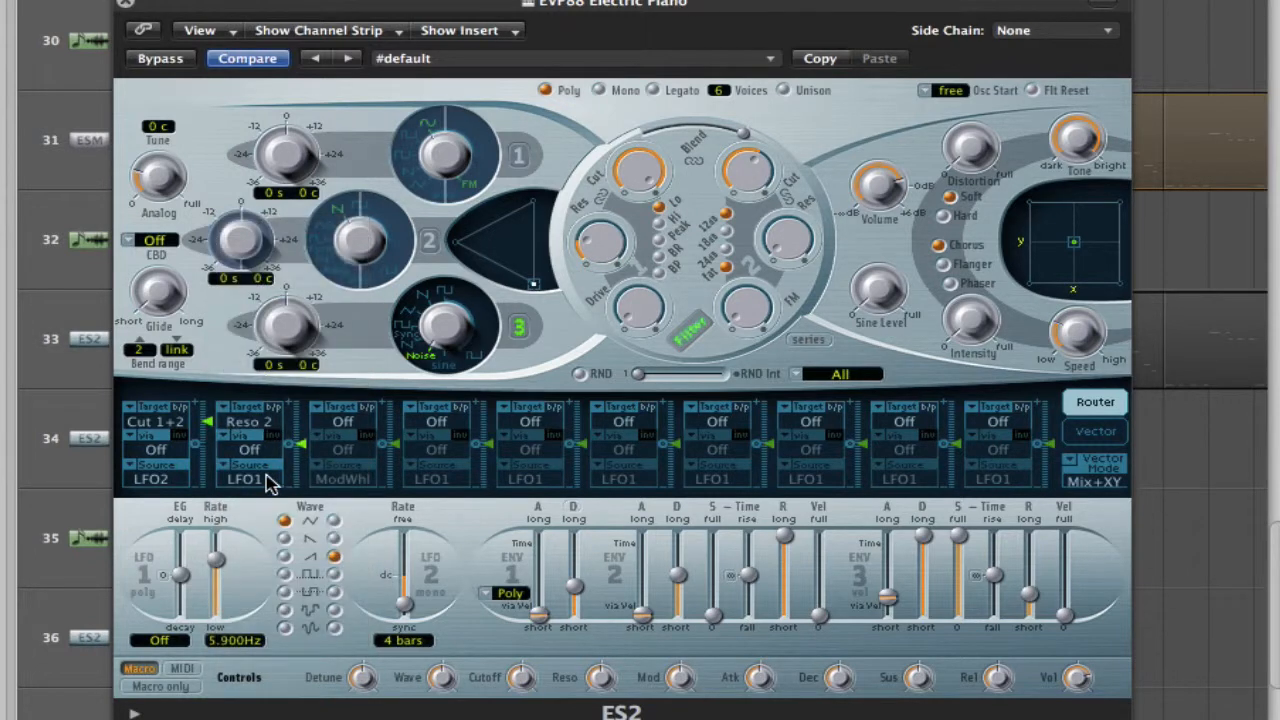
click(252, 480)
click(257, 500)
Raise filter 2's resonance and set the Reso 2 modulation amount to match the first slot's level.
drag(299, 446, 299, 348)
drag(776, 250, 784, 199)
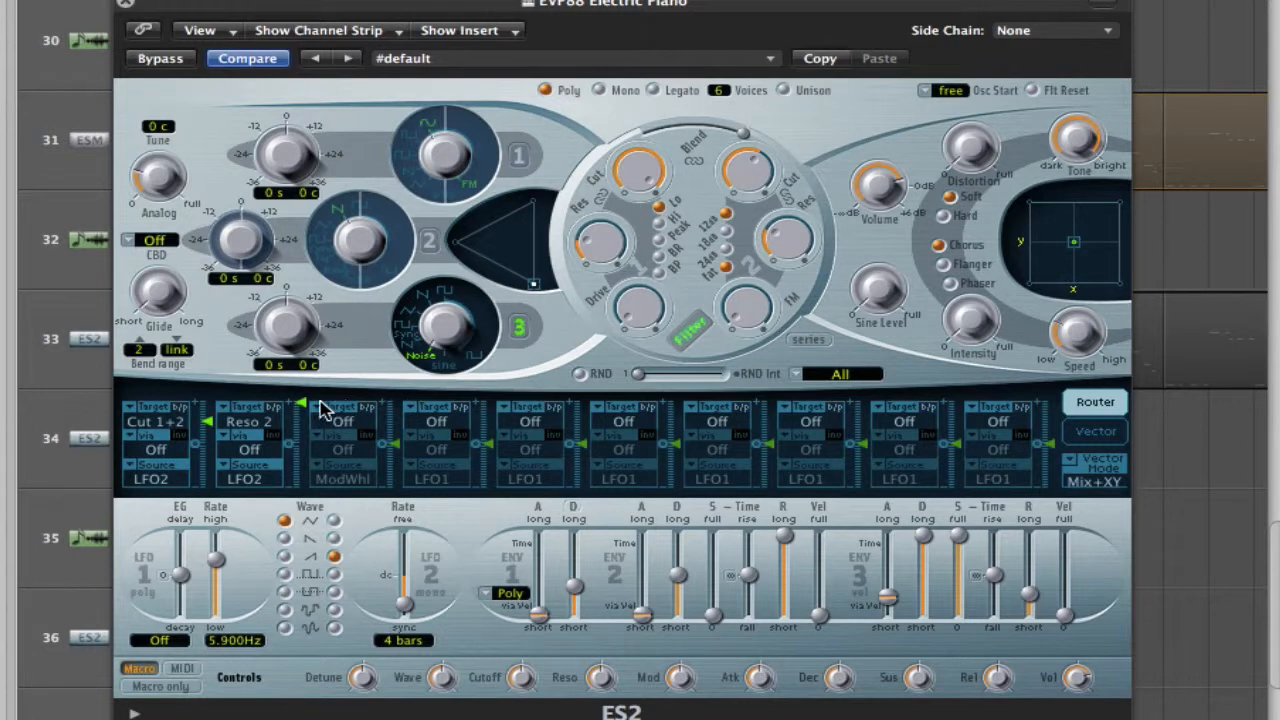
drag(300, 403, 302, 423)
Route LFO1 to Cut 1+2 in the third modulation slot and set LFO1's rate to 100.0 Hz.
click(342, 428)
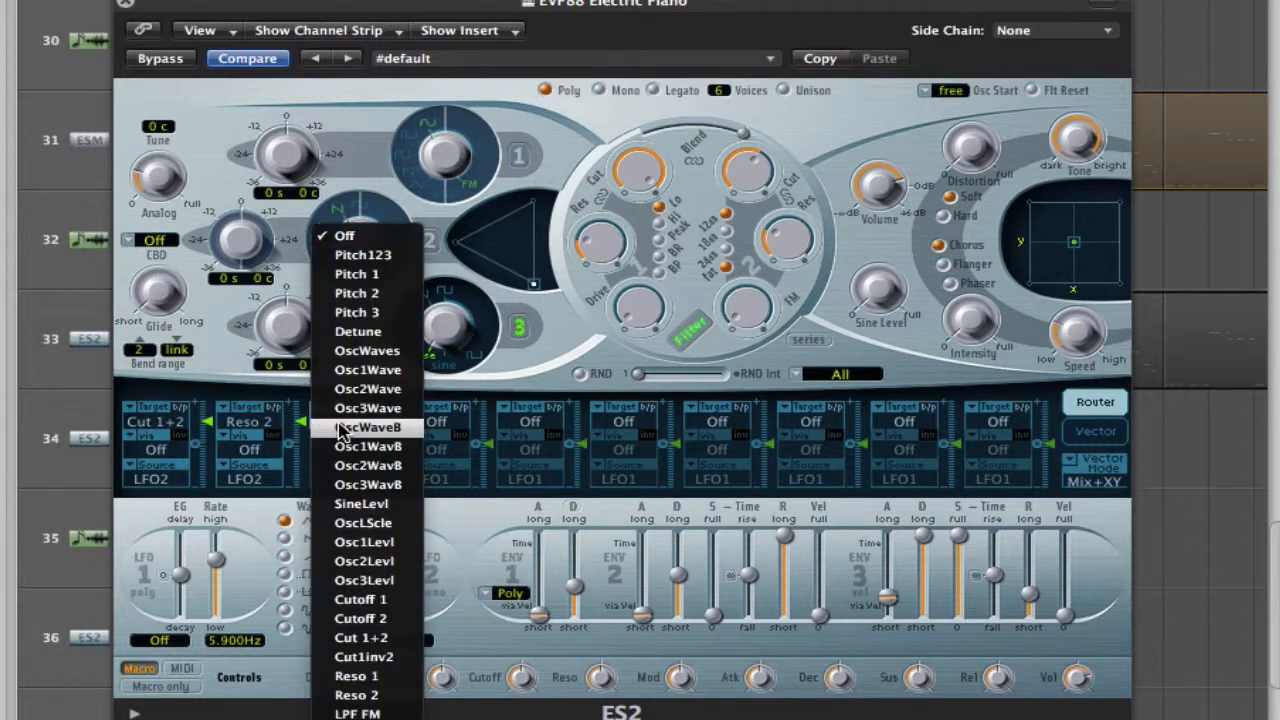
click(364, 640)
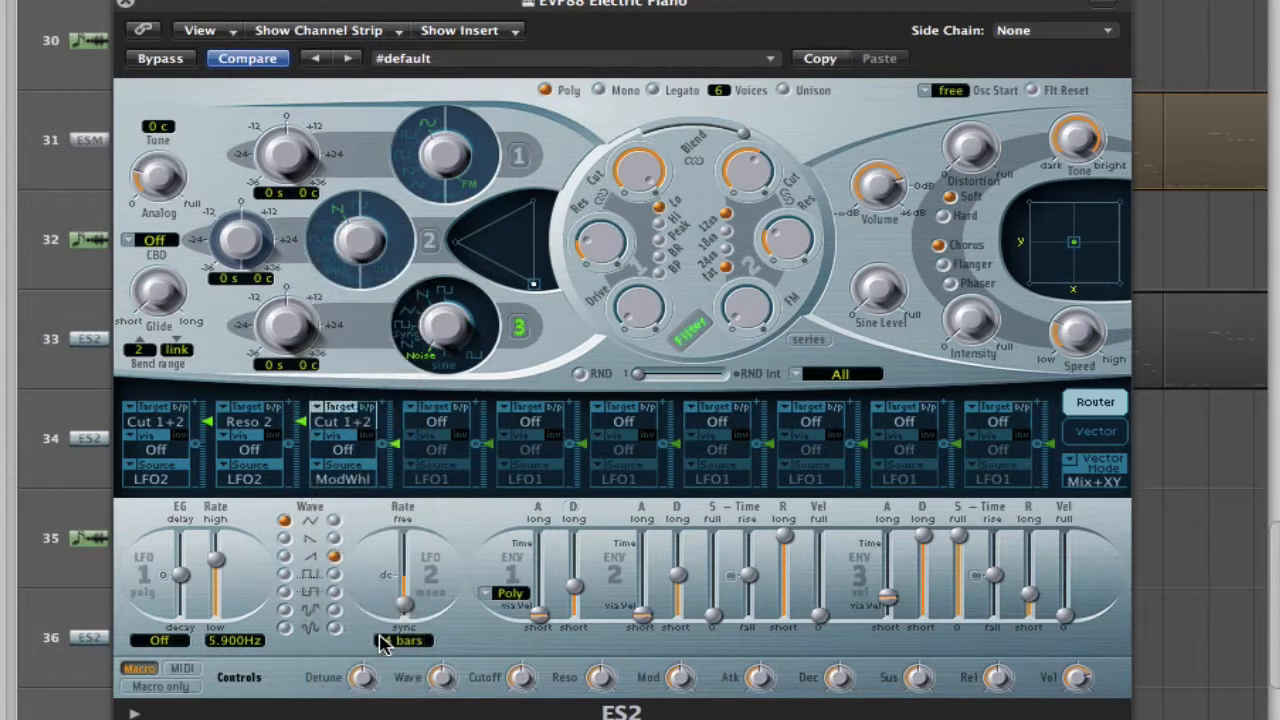
click(347, 481)
click(380, 264)
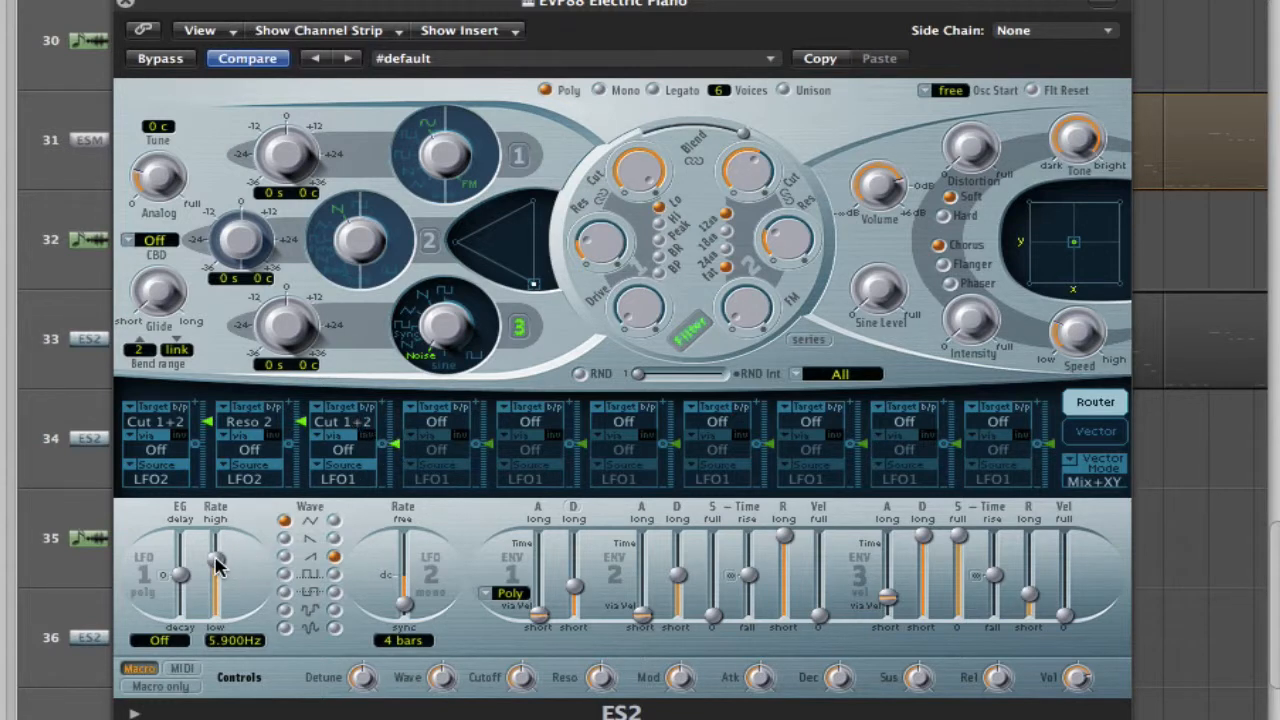
drag(216, 560, 222, 535)
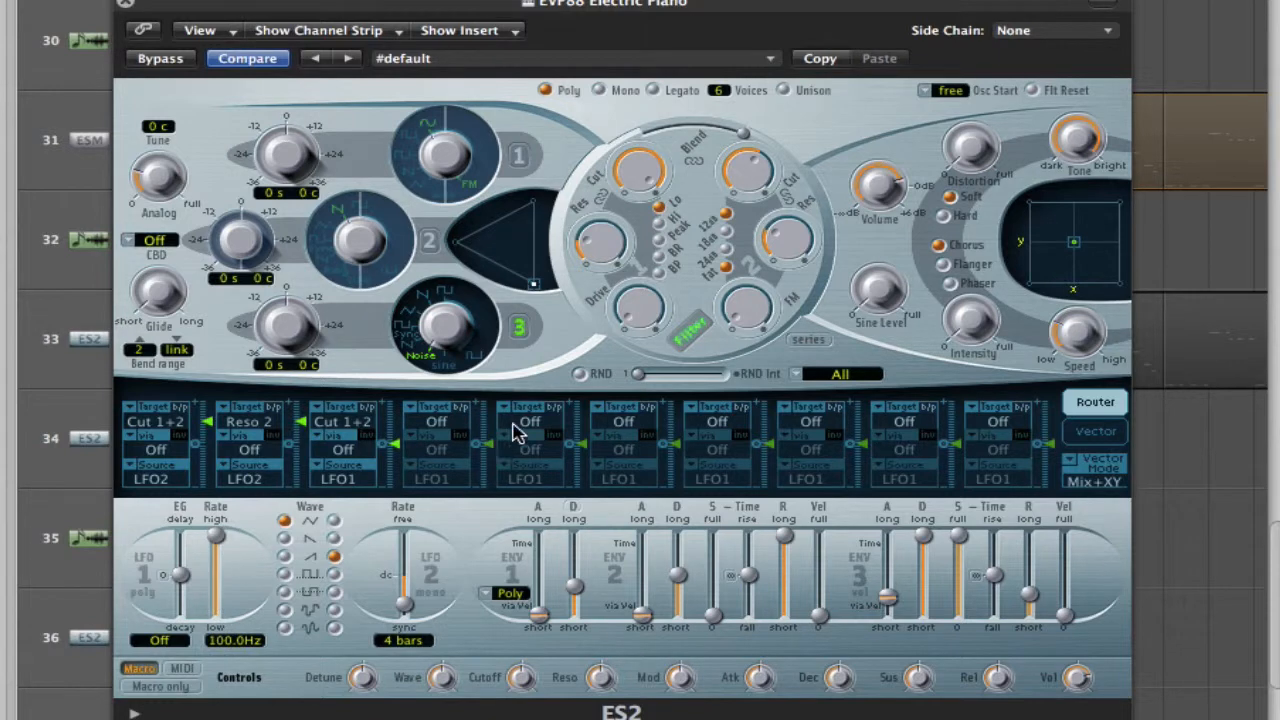
Set LFO1's rate to 5.100 Hz and fine-tune the third modulation slot's amount to slightly above zero.
click(436, 423)
click(344, 478)
click(340, 479)
click(268, 538)
drag(218, 536, 213, 590)
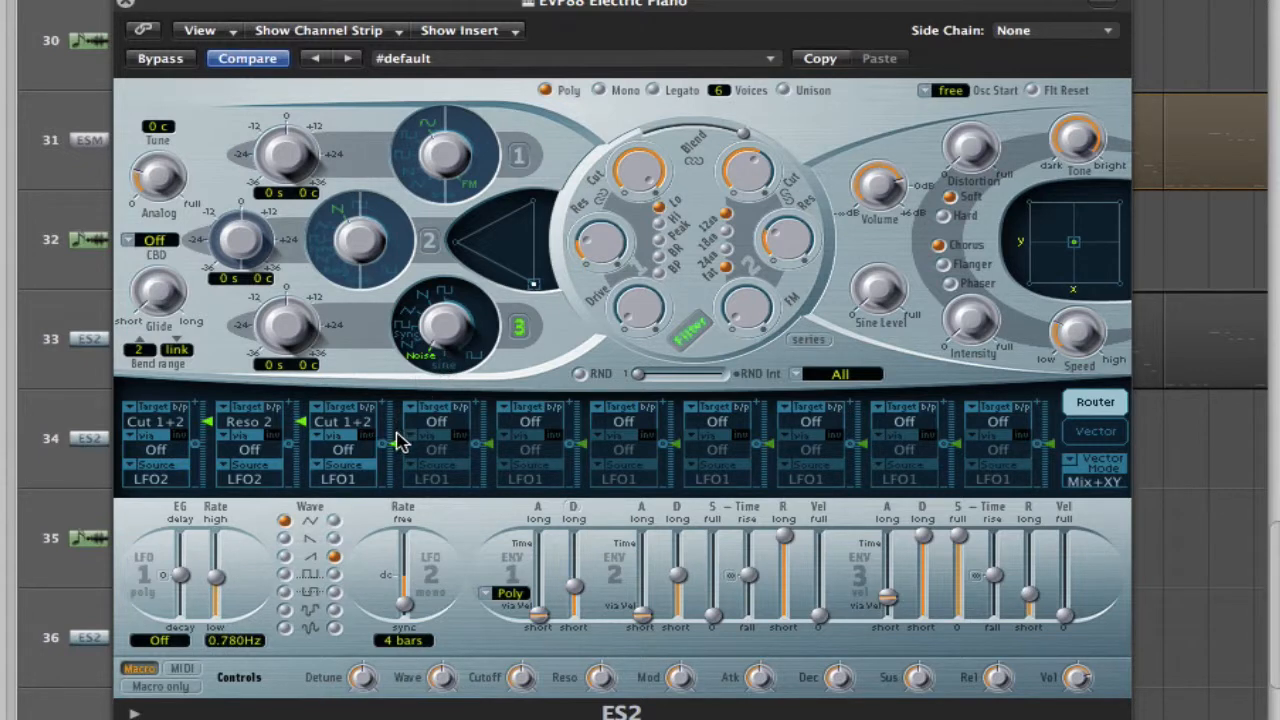
drag(400, 446, 397, 446)
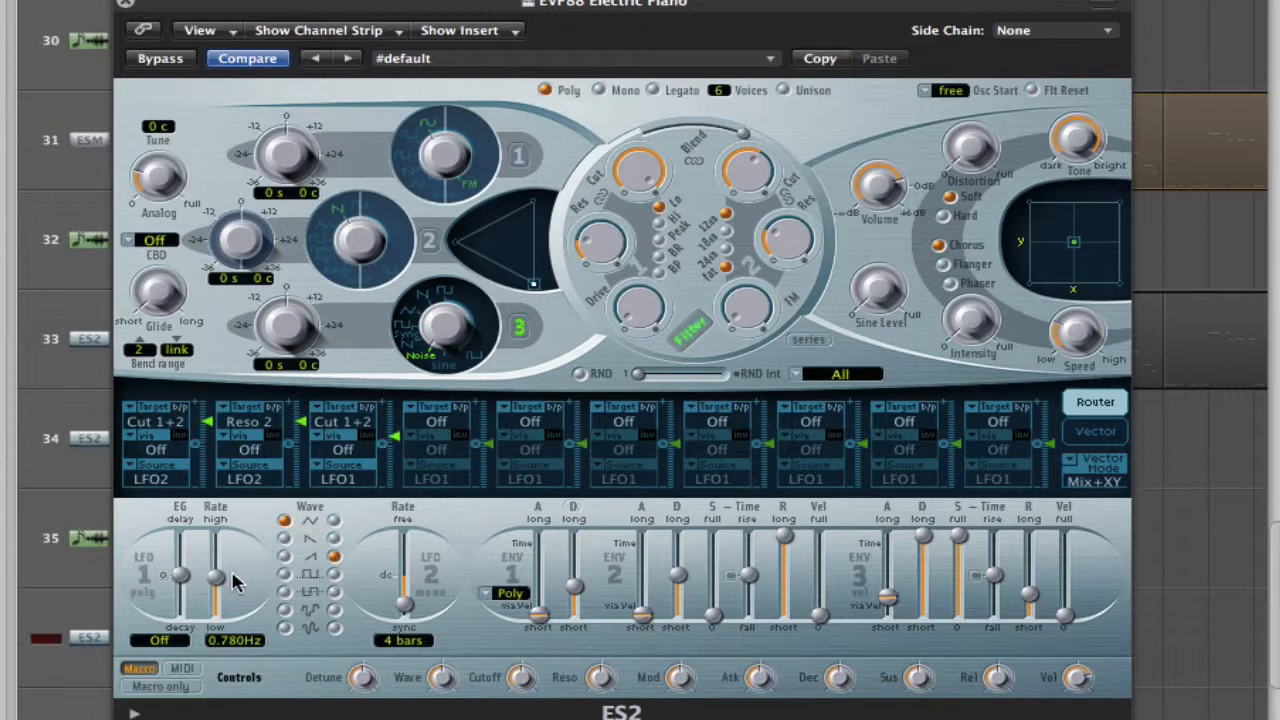
drag(220, 588, 222, 572)
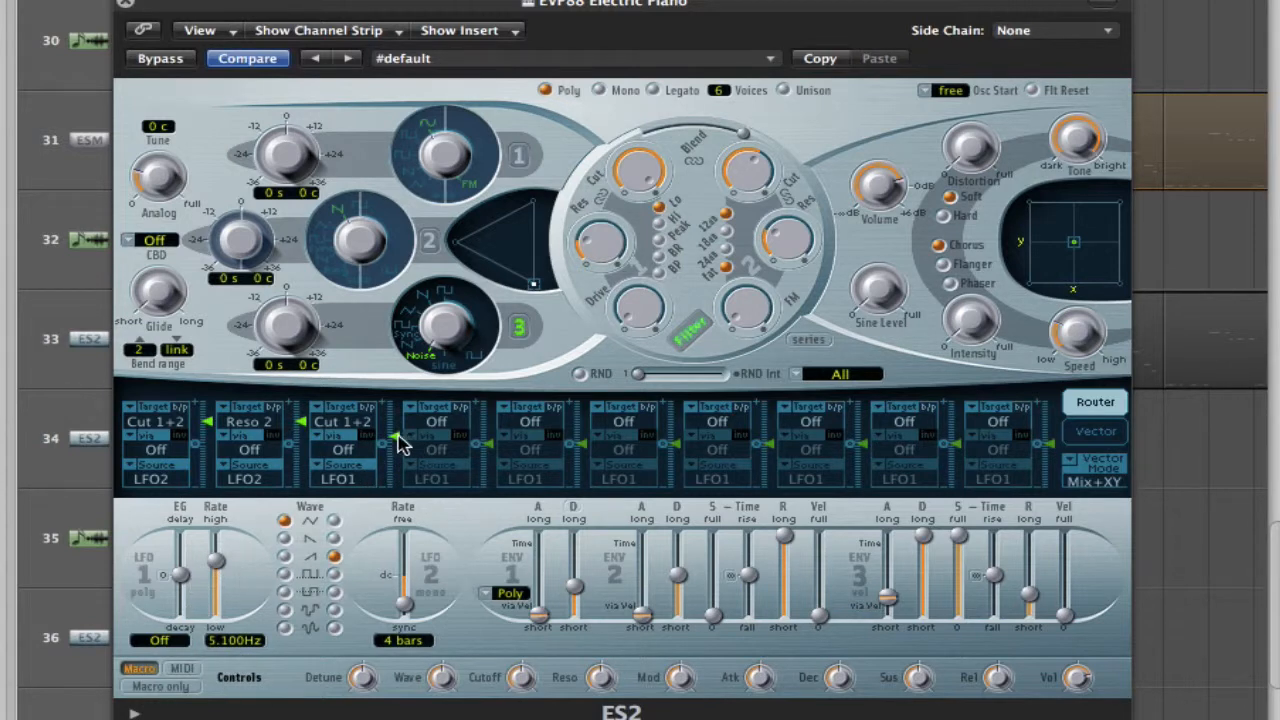
drag(398, 444, 398, 446)
Turn on oscillator 1 with the 04-orgn1 waveform and move the oscillator mix slightly from oscillator 3 toward oscillator 1.
click(519, 160)
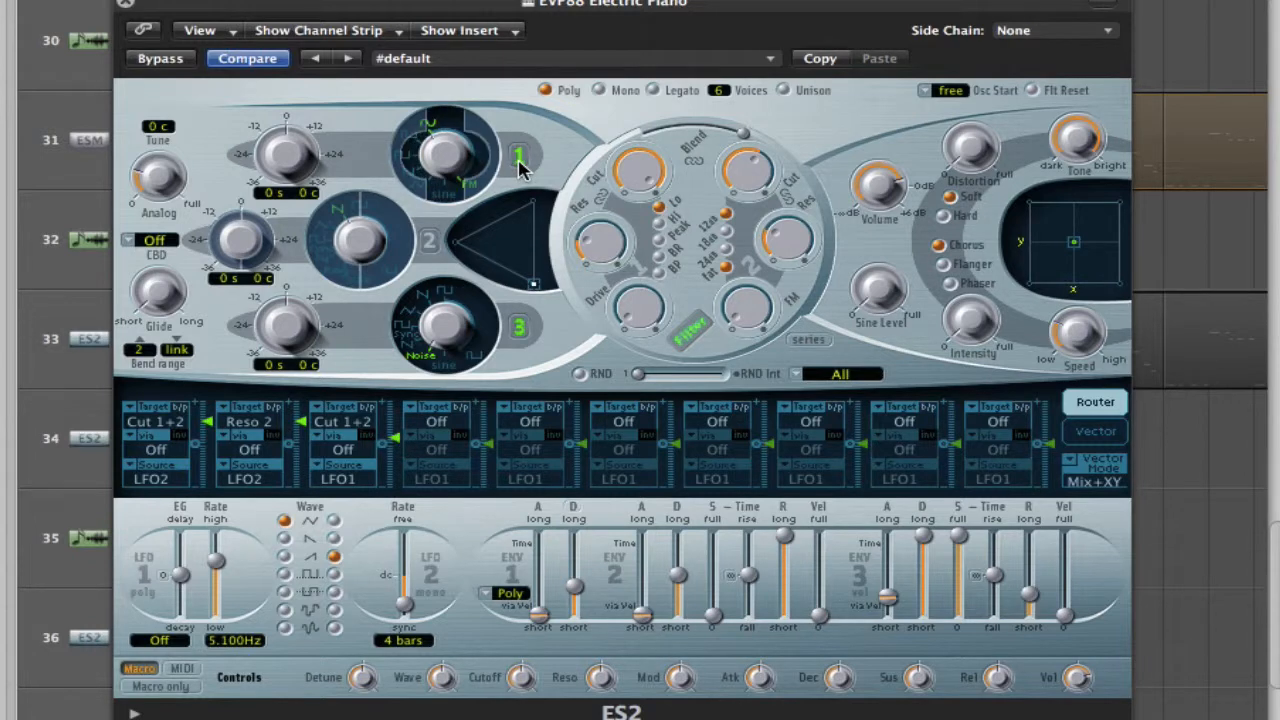
click(404, 170)
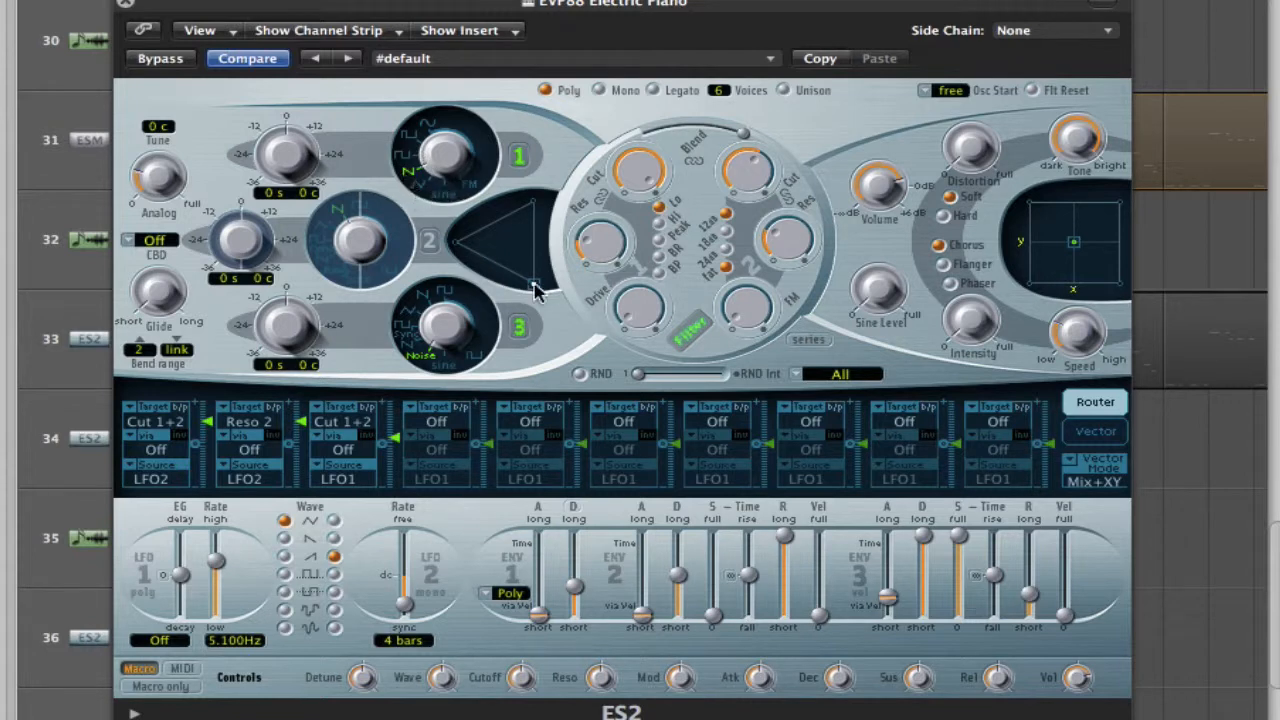
drag(534, 286, 535, 280)
click(441, 197)
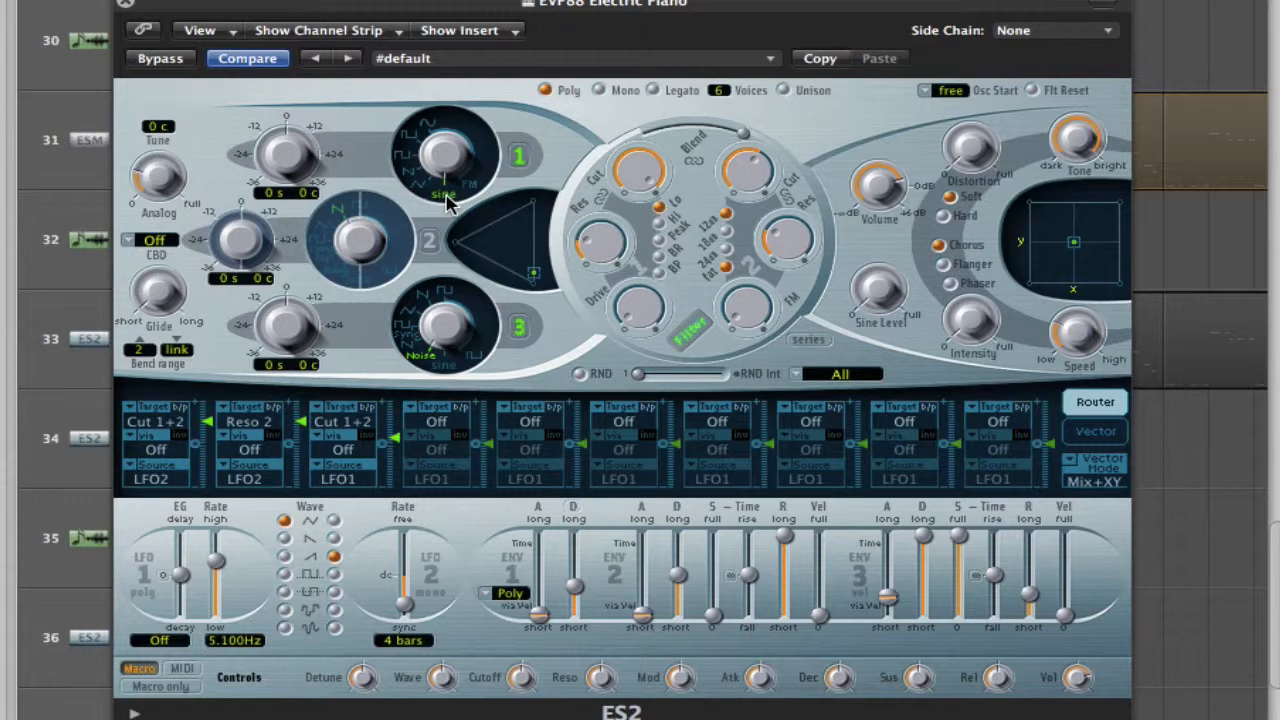
right_click(447, 200)
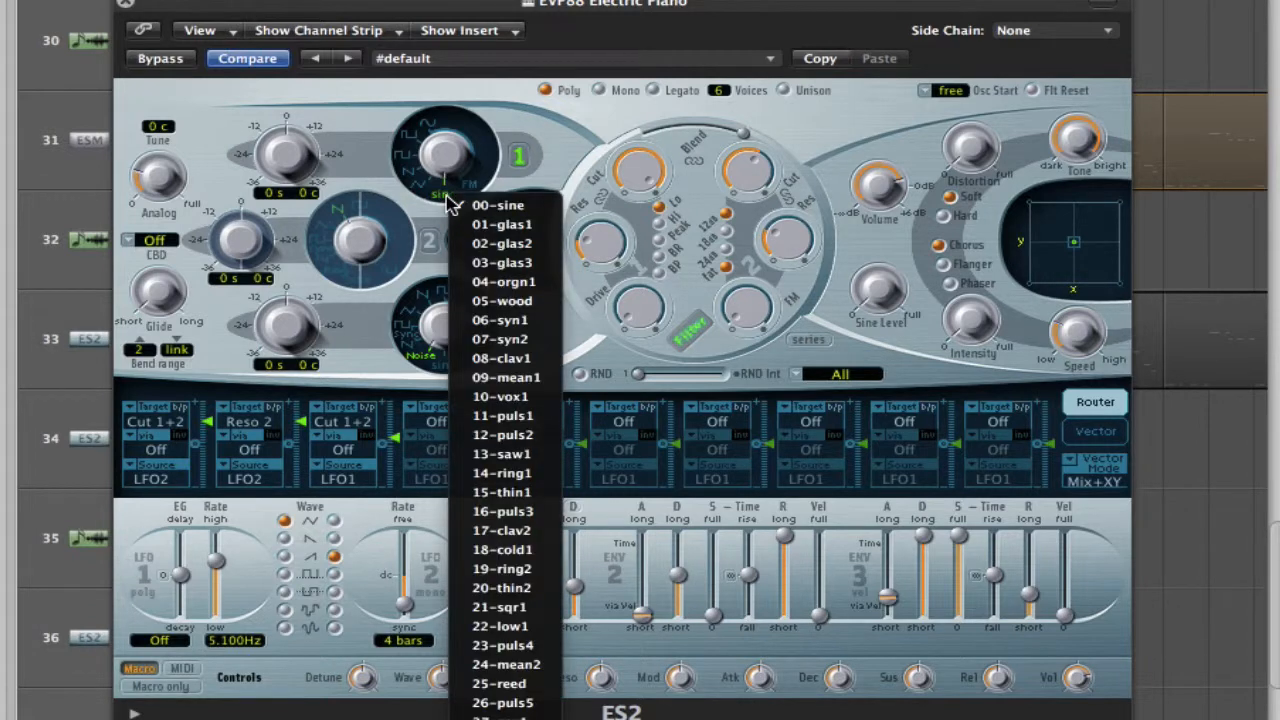
click(538, 287)
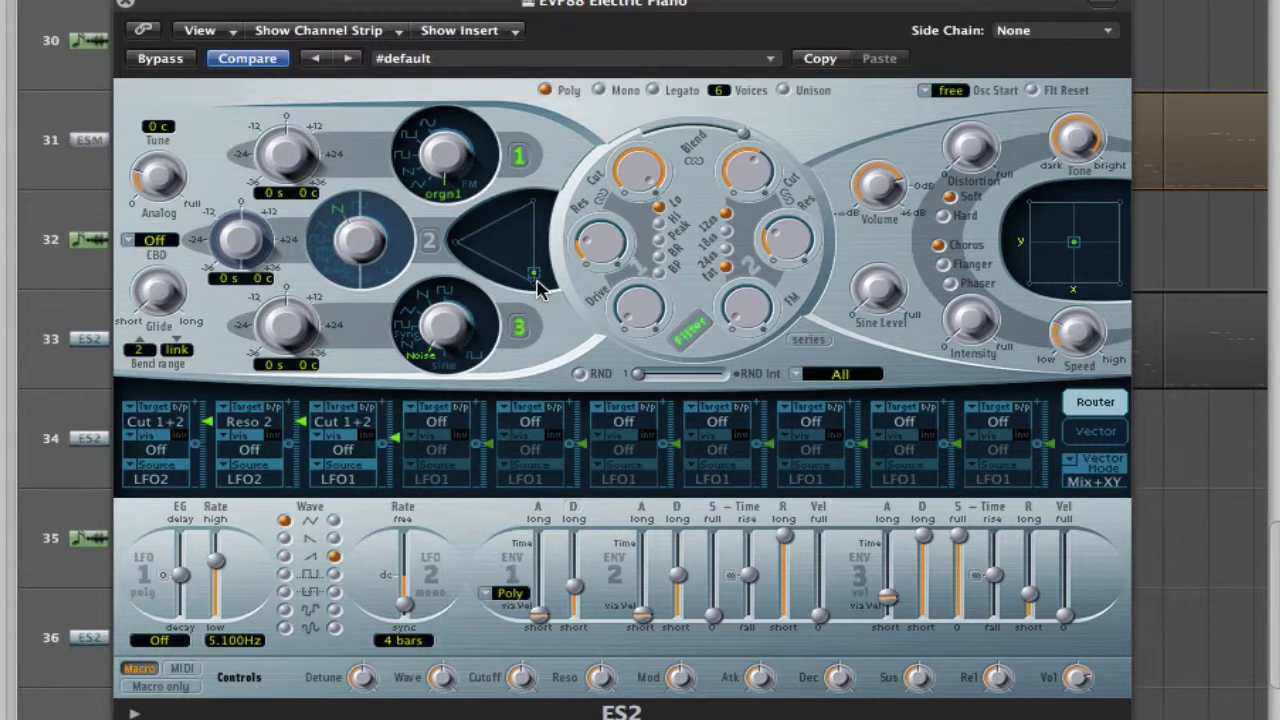
Route LFO2 to Osc1Wave in the fourth modulation slot and set its amount slightly above zero.
click(436, 425)
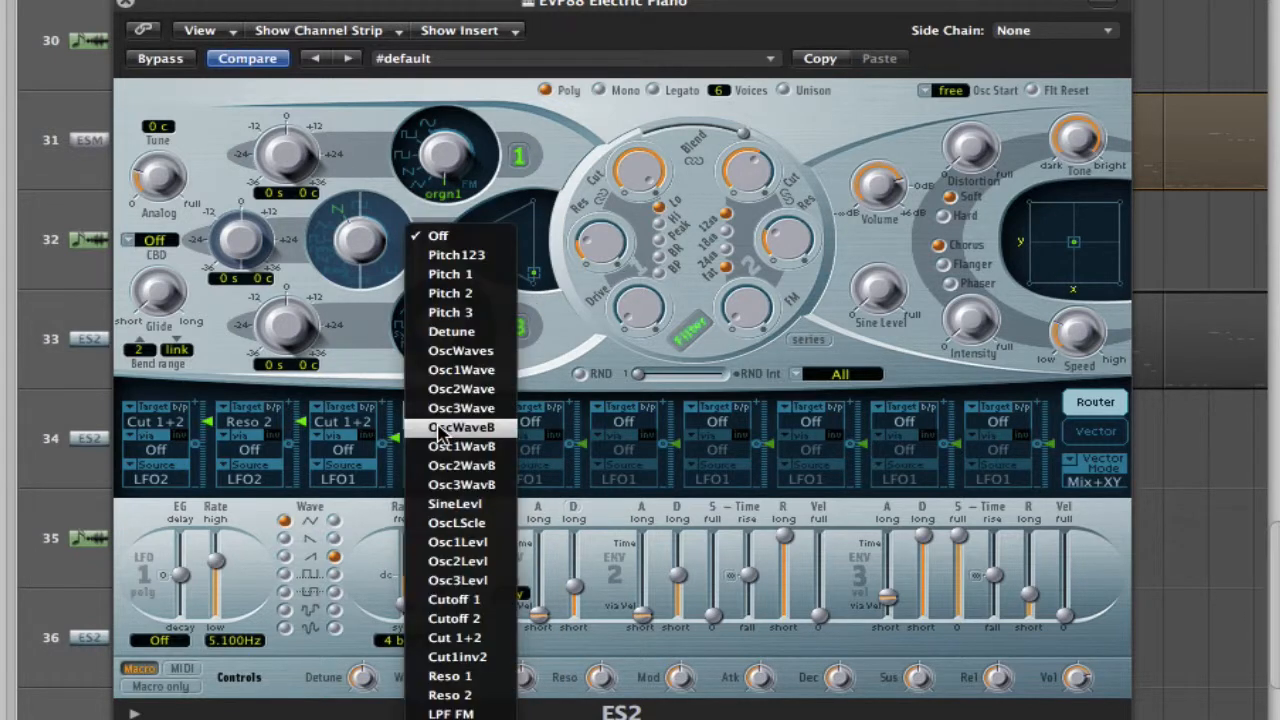
click(496, 374)
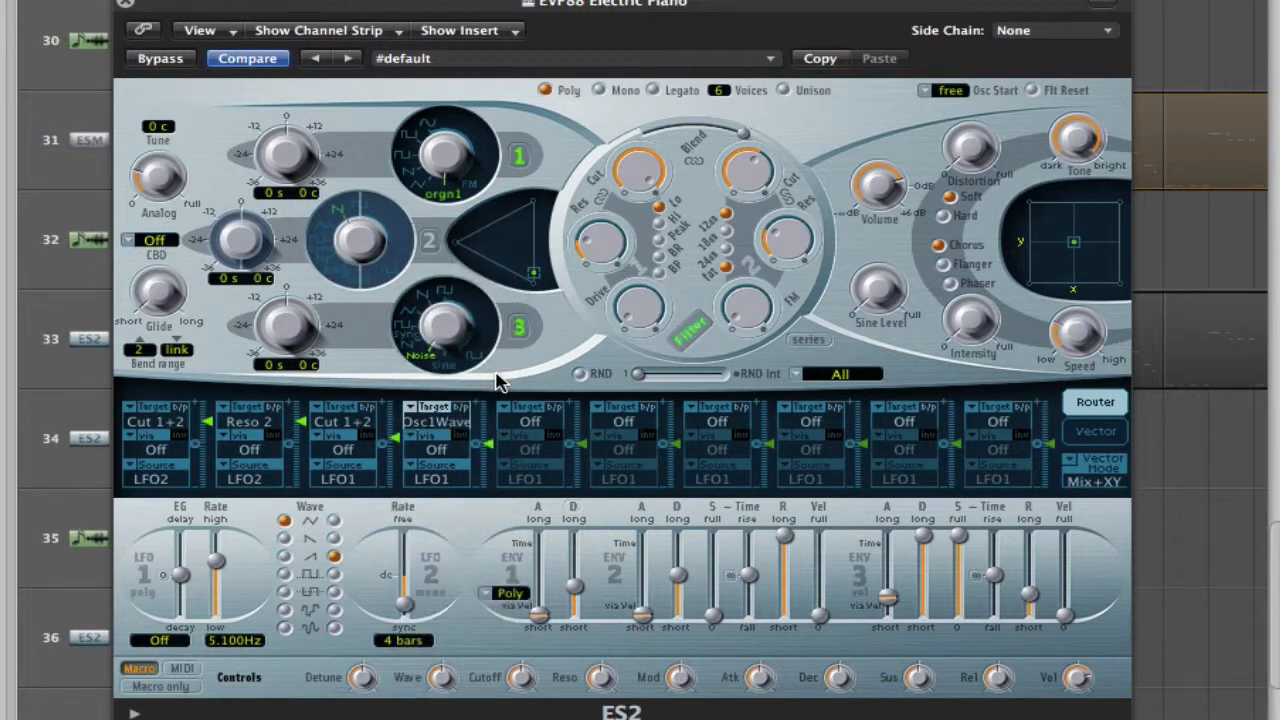
click(444, 472)
click(446, 488)
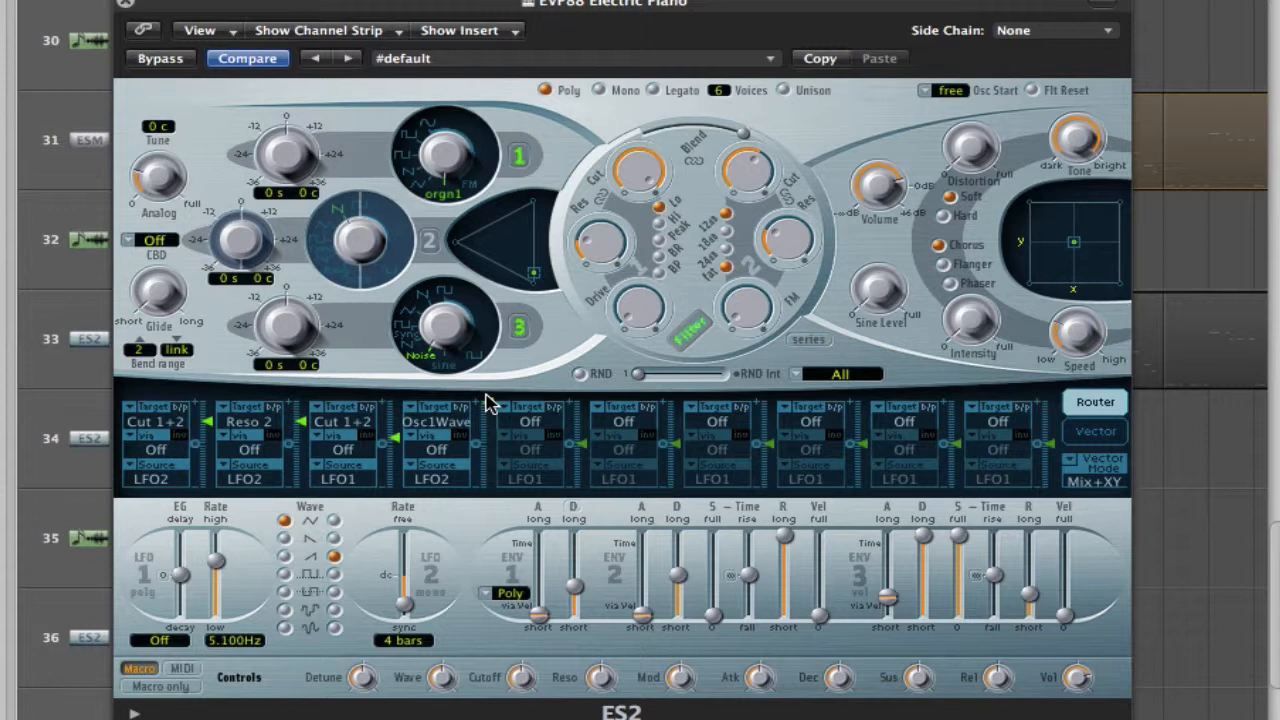
drag(489, 404, 492, 446)
Turn on oscillator 2 with the synced square waveform and fine-tune the oscillator mix.
click(429, 243)
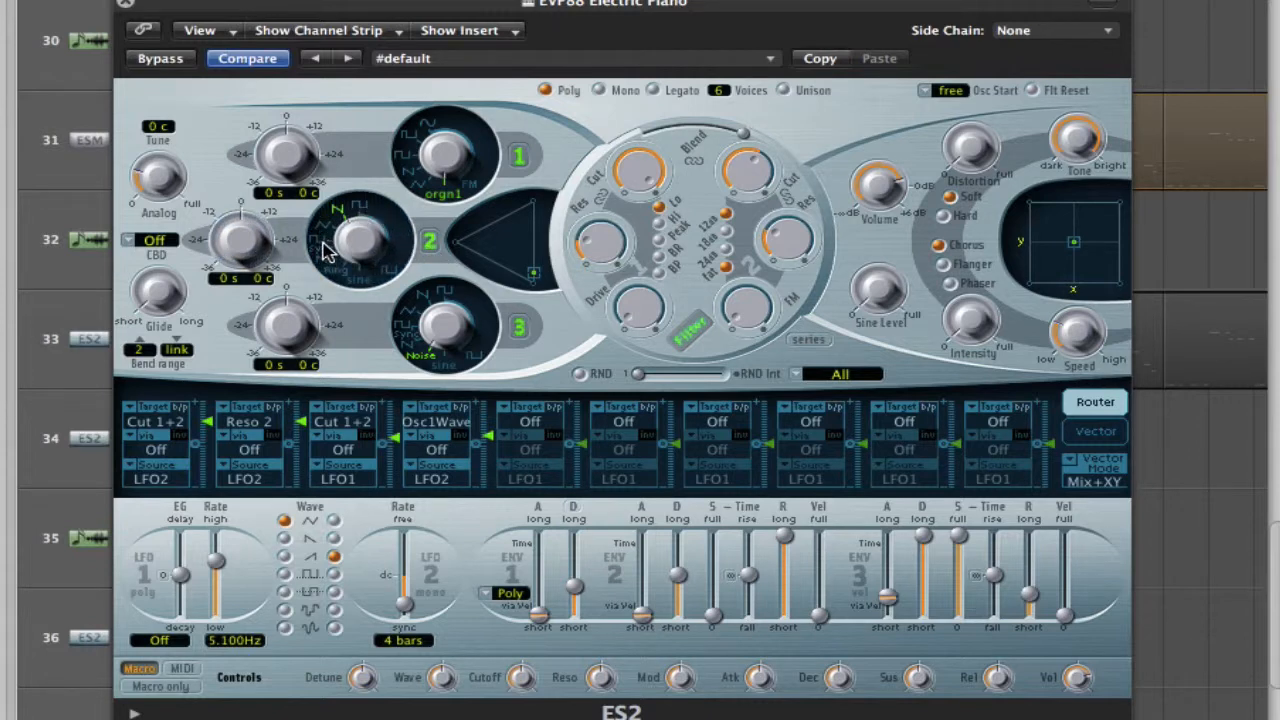
click(316, 246)
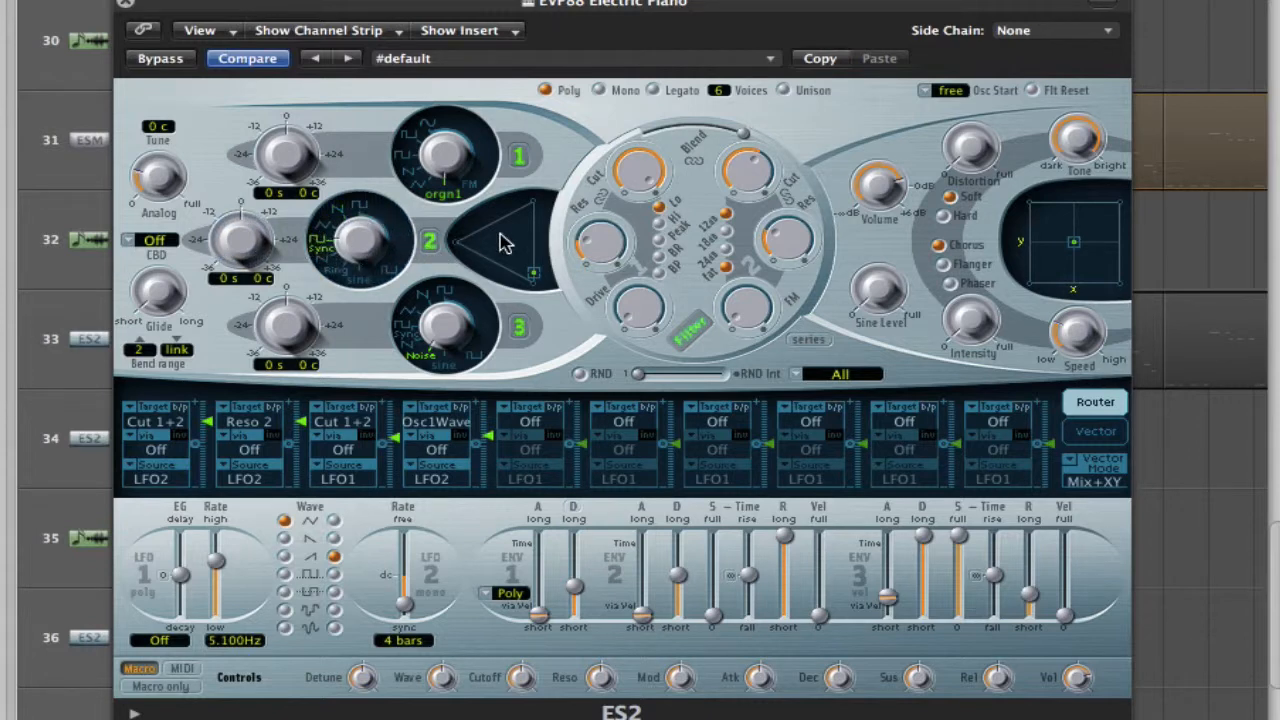
drag(531, 271, 532, 279)
Check the available side chain sources, close the synth window and examine the Comp region's notes in the Piano Roll.
click(1108, 34)
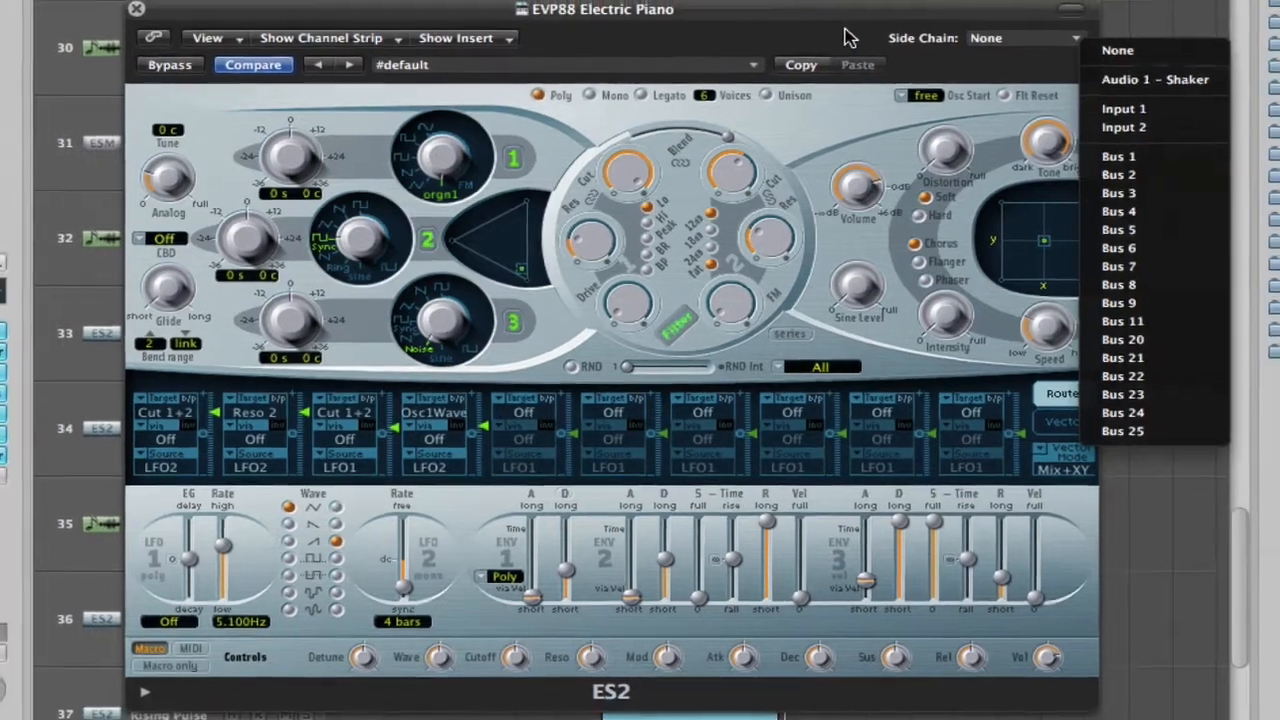
click(846, 38)
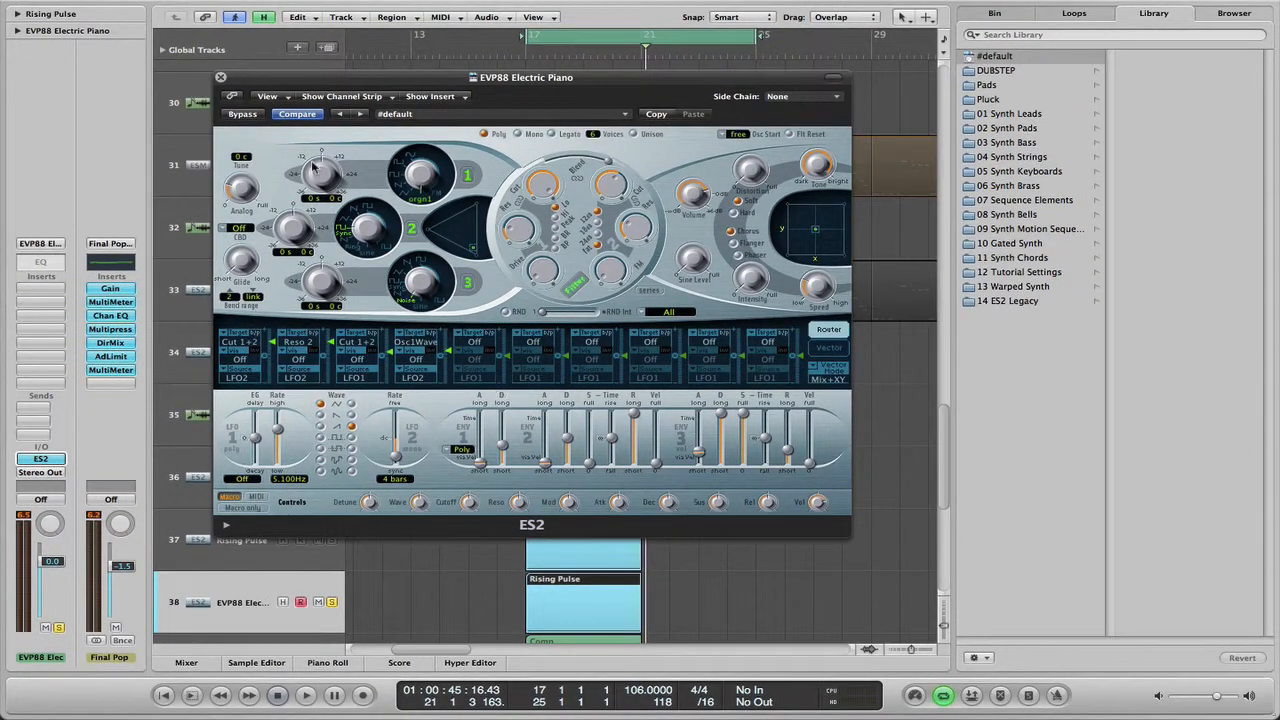
click(221, 78)
scroll(406, 451, down, 3)
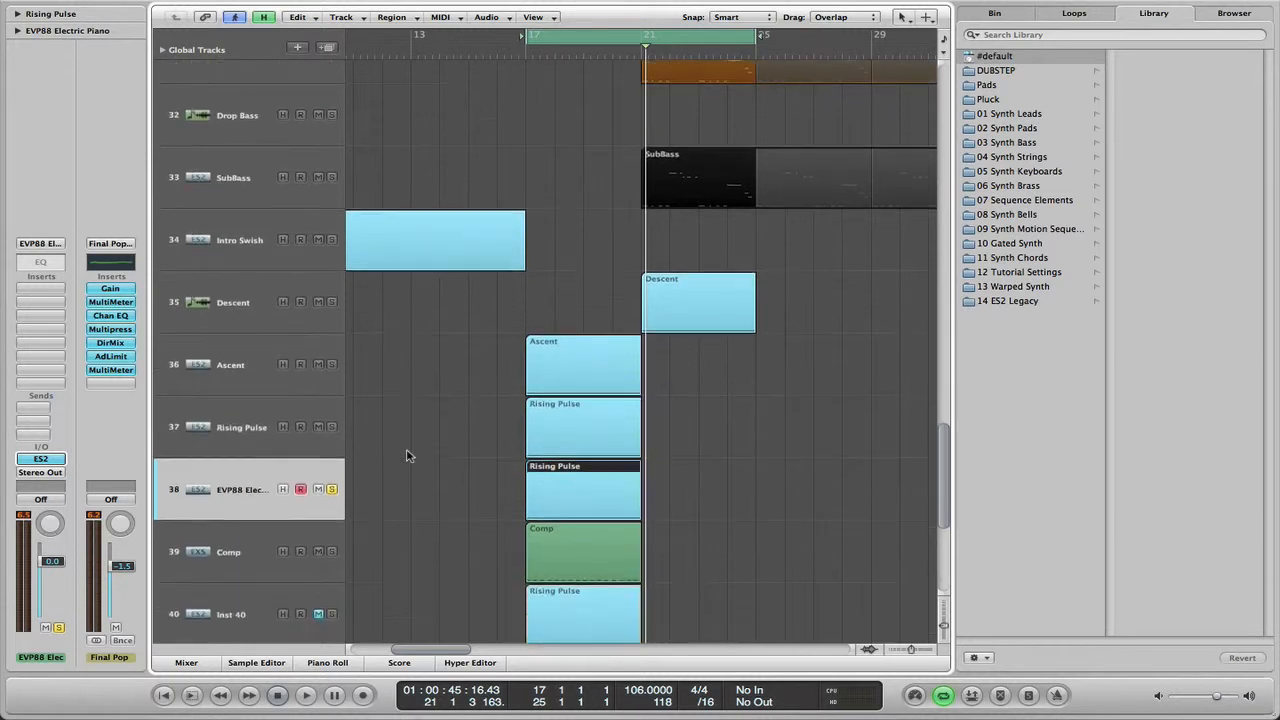
click(248, 525)
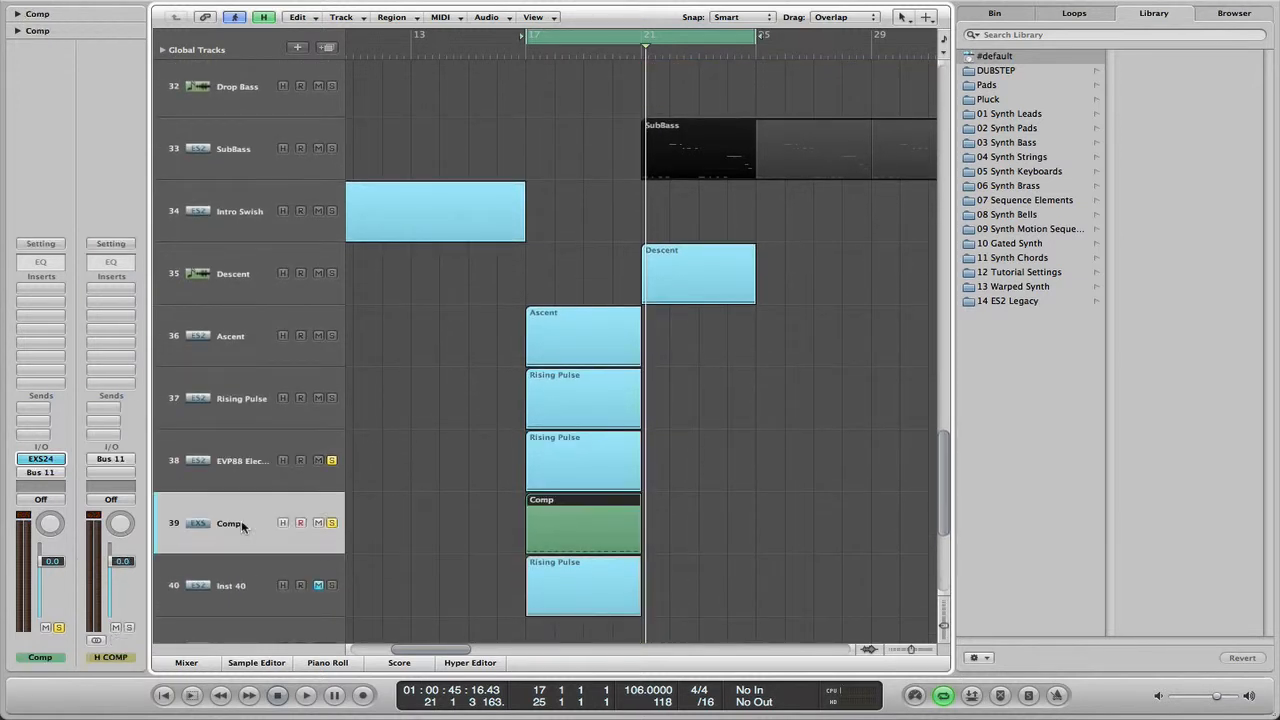
double_click(582, 537)
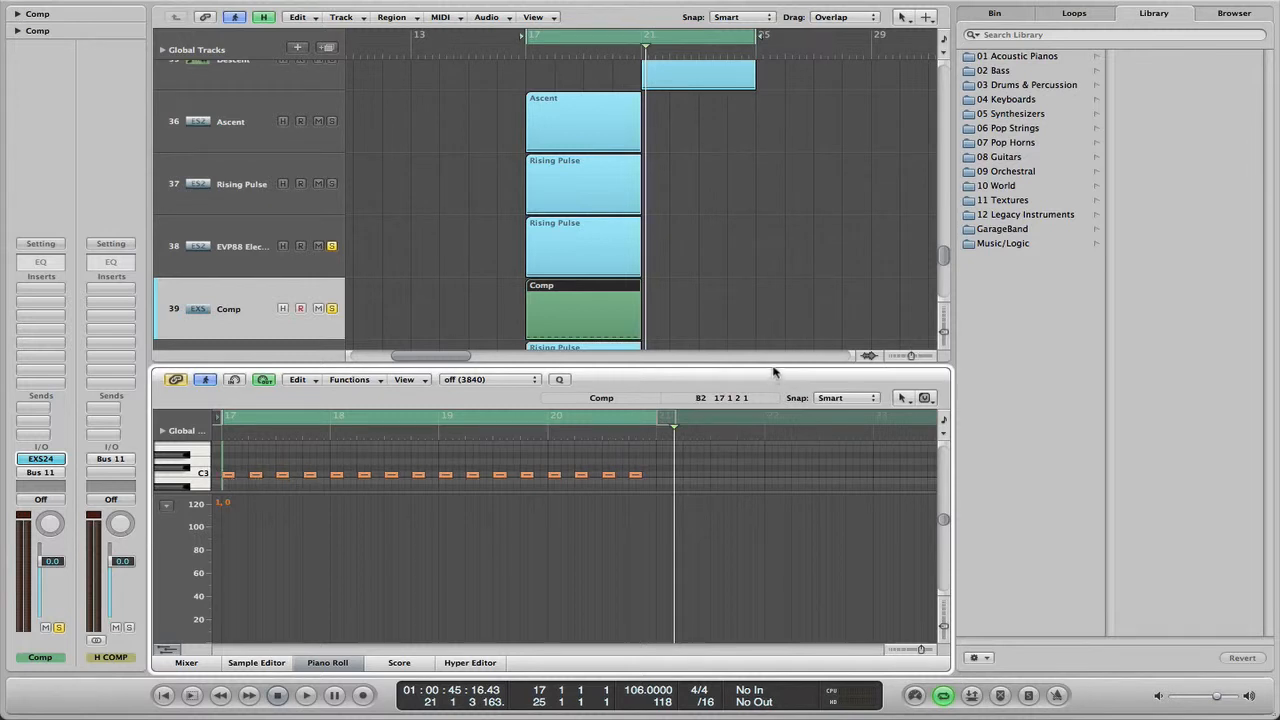
key(p)
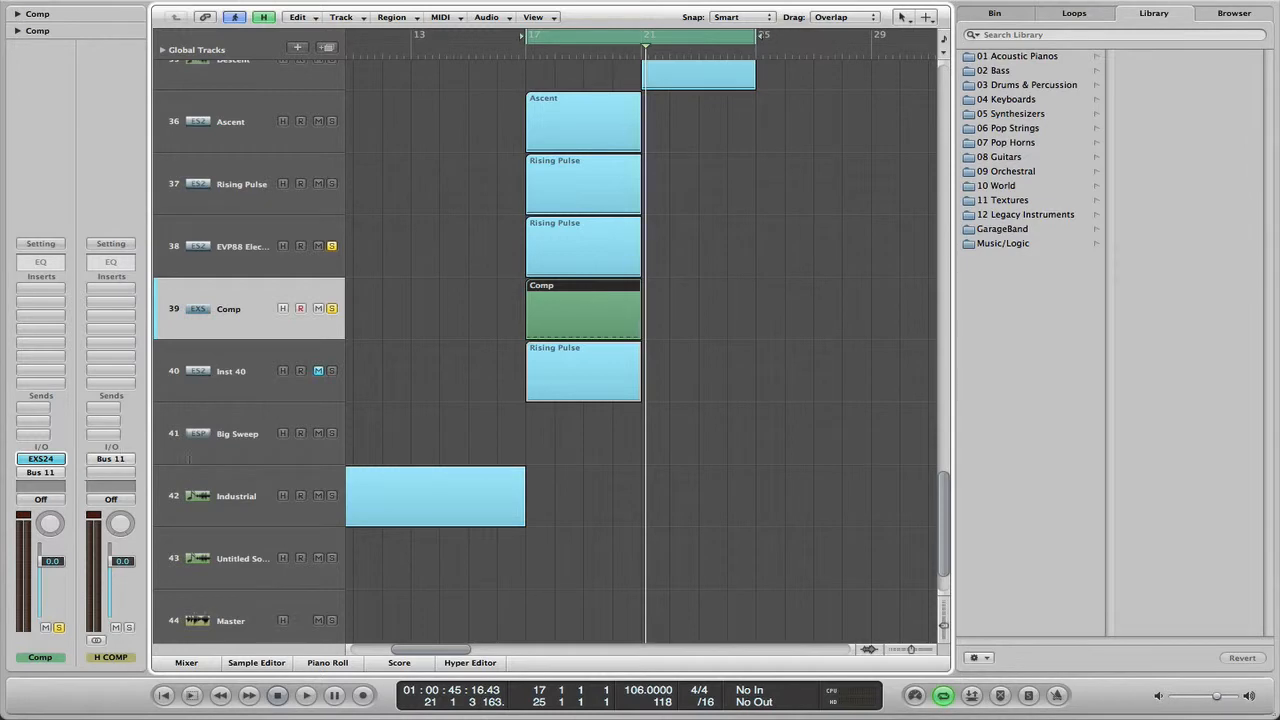
Reopen the ES2 on the EVP88 Electric Piano track and set its side chain to Bus 11.
click(252, 250)
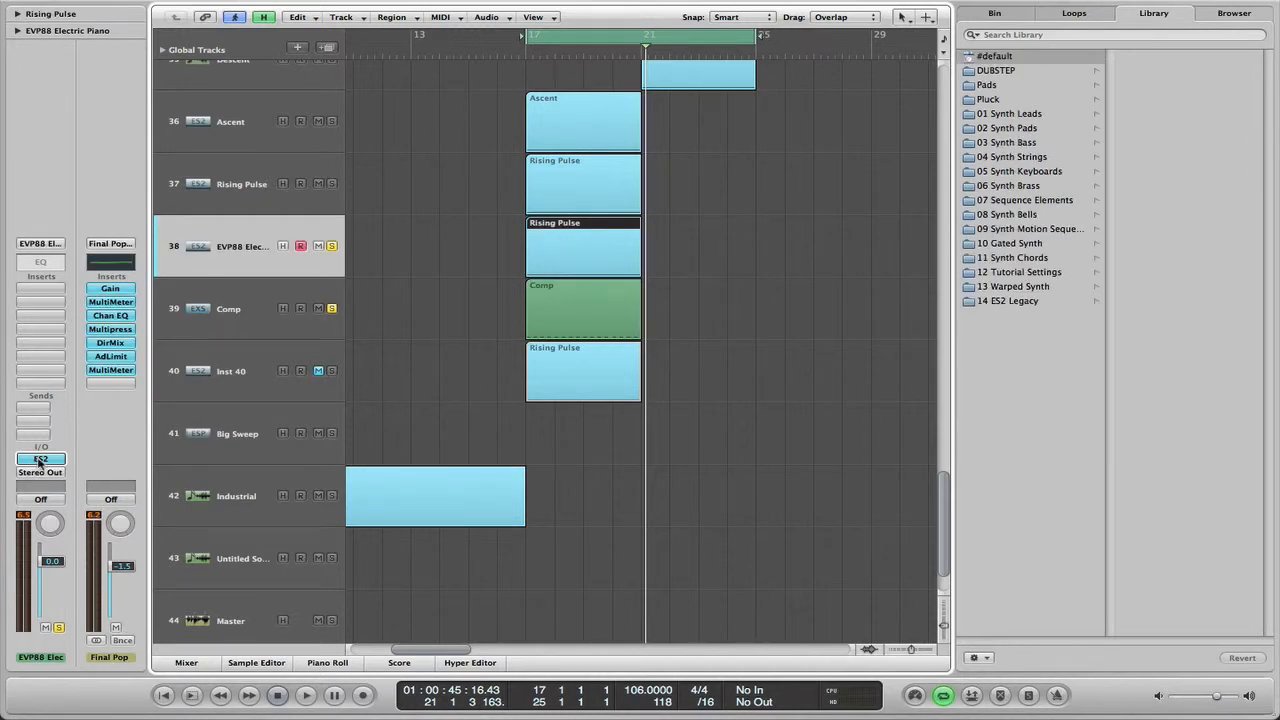
click(40, 460)
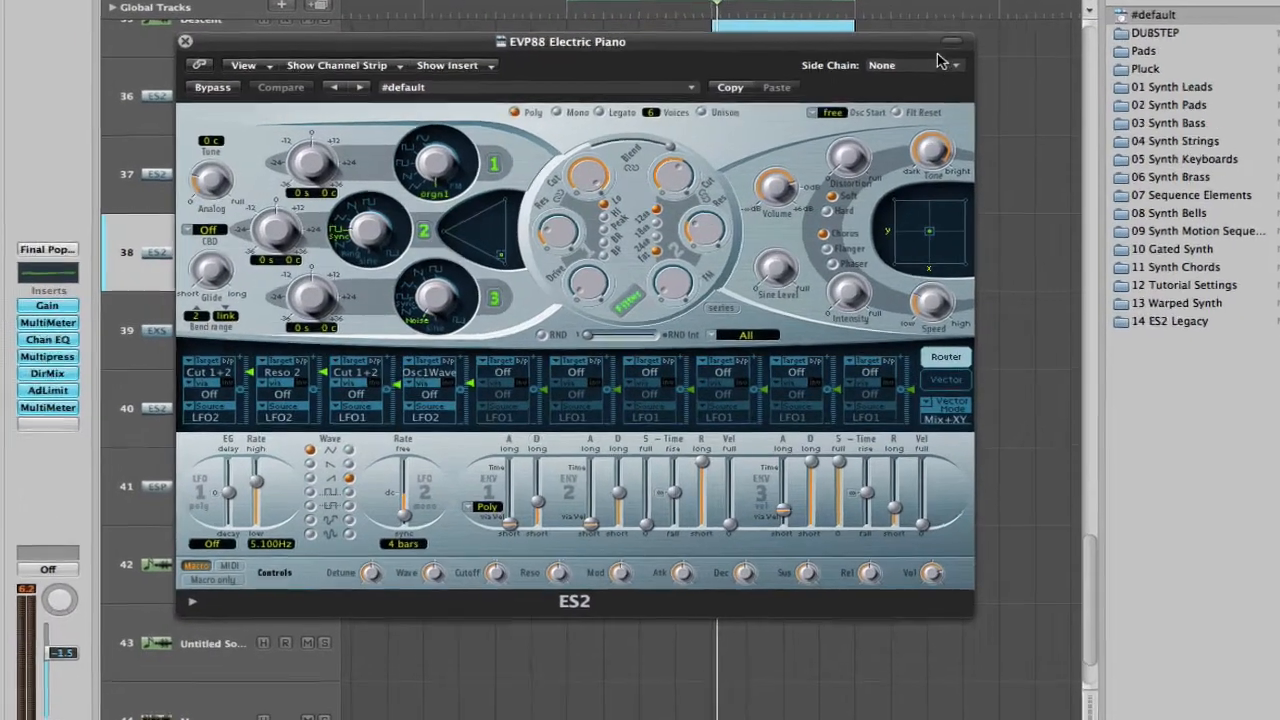
click(808, 98)
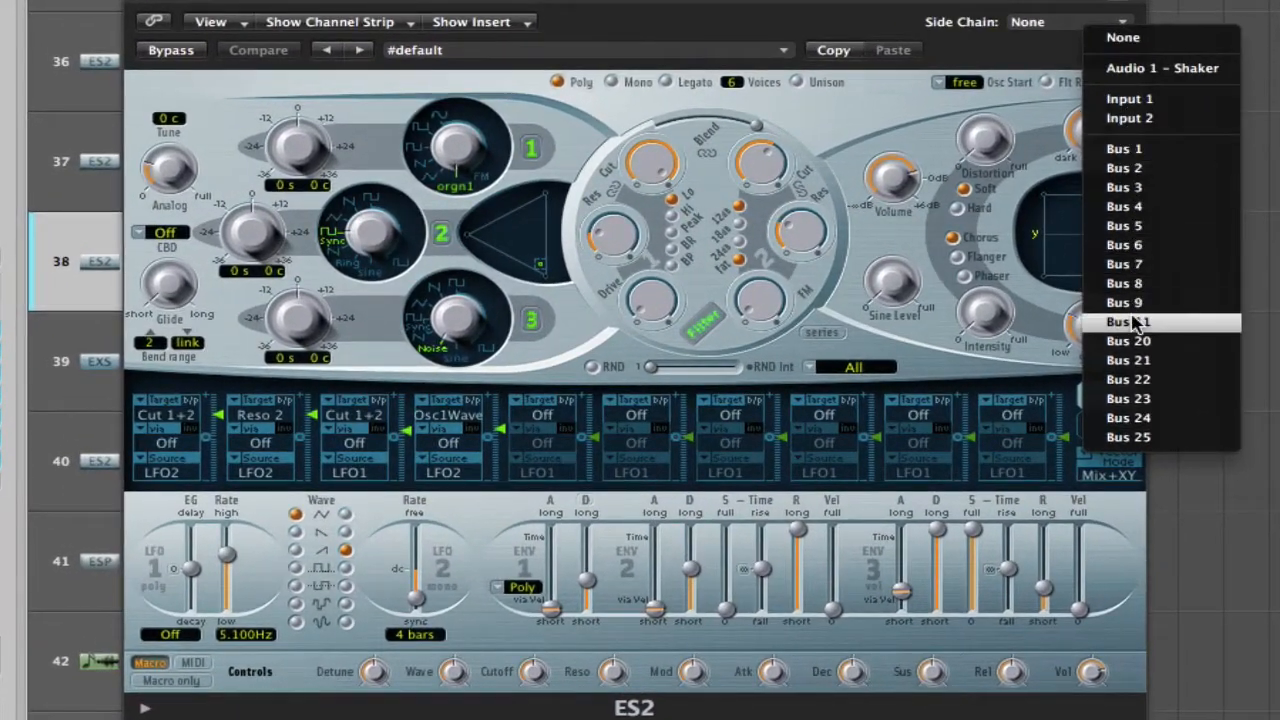
click(1133, 322)
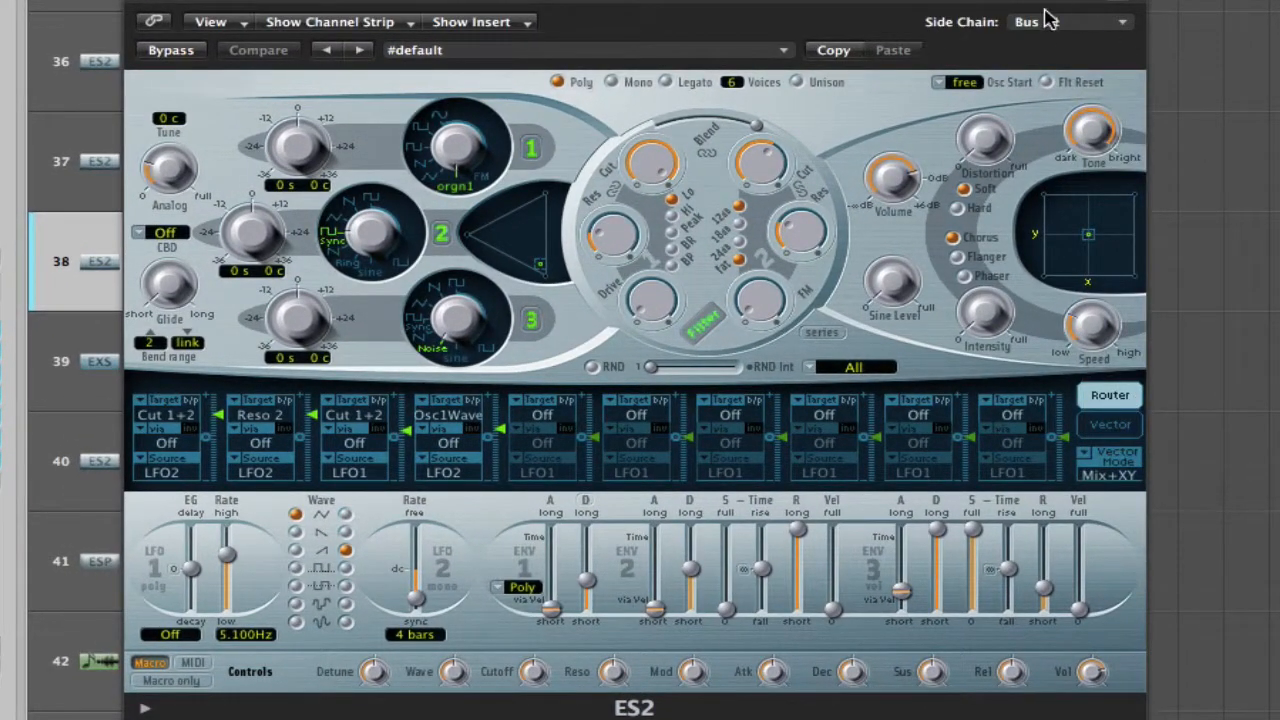
Route SideCh to Pitch123 in the fifth modulation slot and set its amount to a high positive level just below maximum.
click(552, 416)
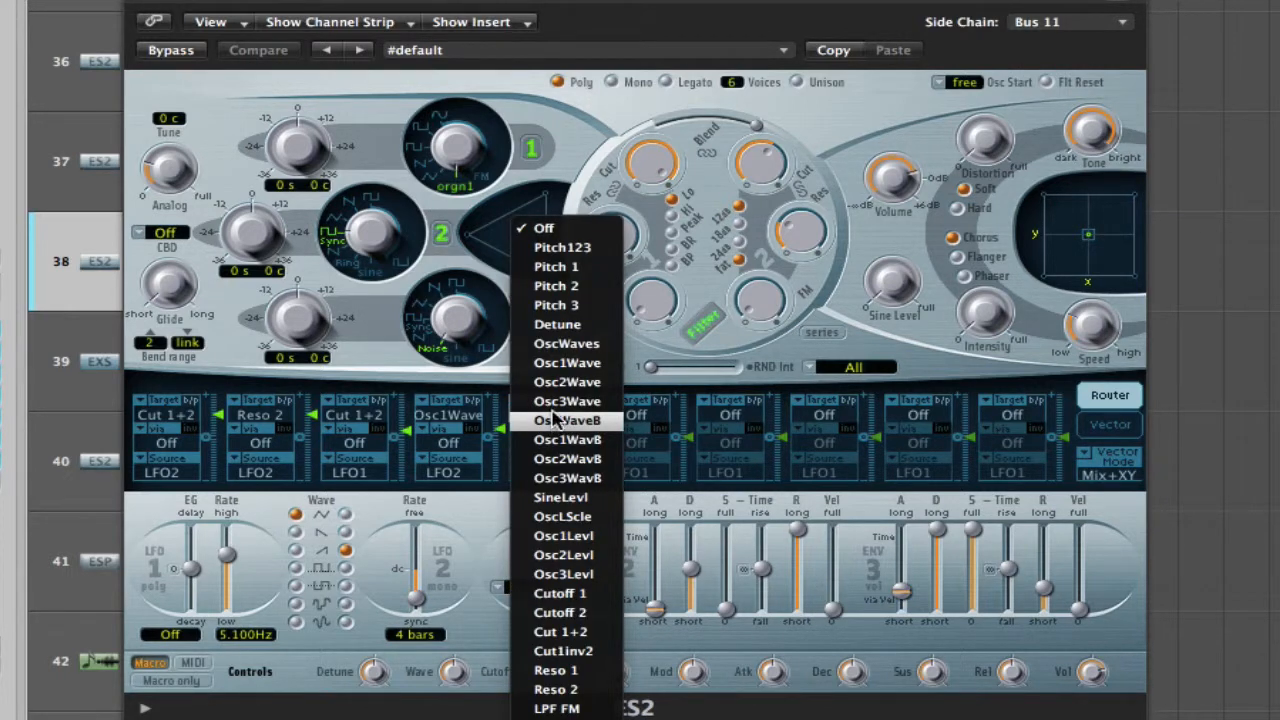
click(585, 254)
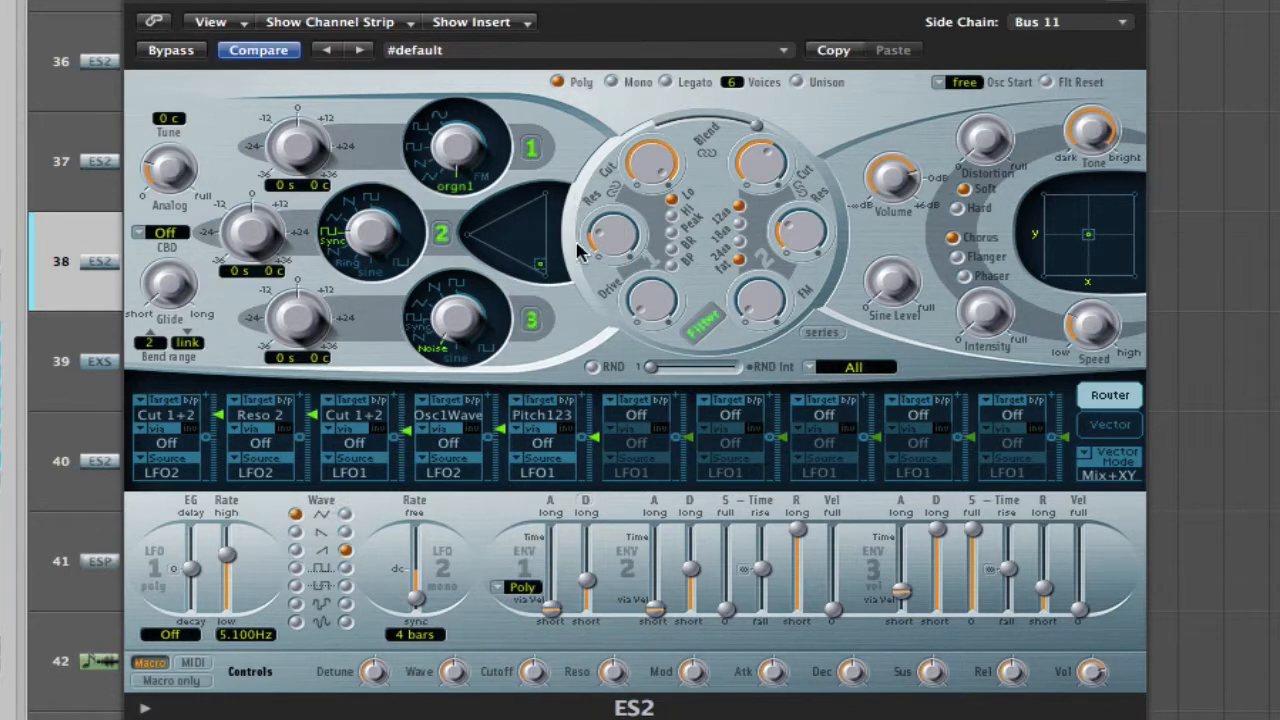
click(545, 465)
click(556, 717)
drag(595, 438, 600, 343)
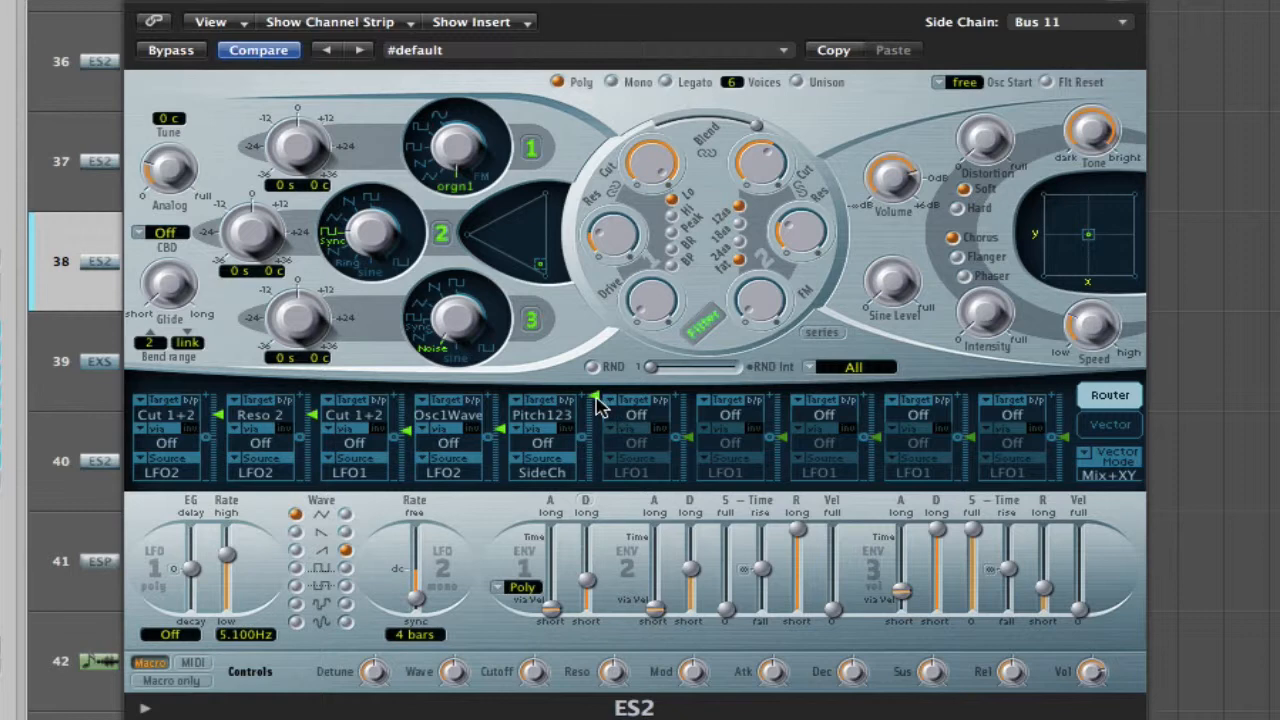
drag(597, 405, 597, 420)
Route LFO2 to Pitch123 in the sixth modulation slot with a moderate positive amount, balancing it against a slightly higher fifth-slot amount.
click(636, 414)
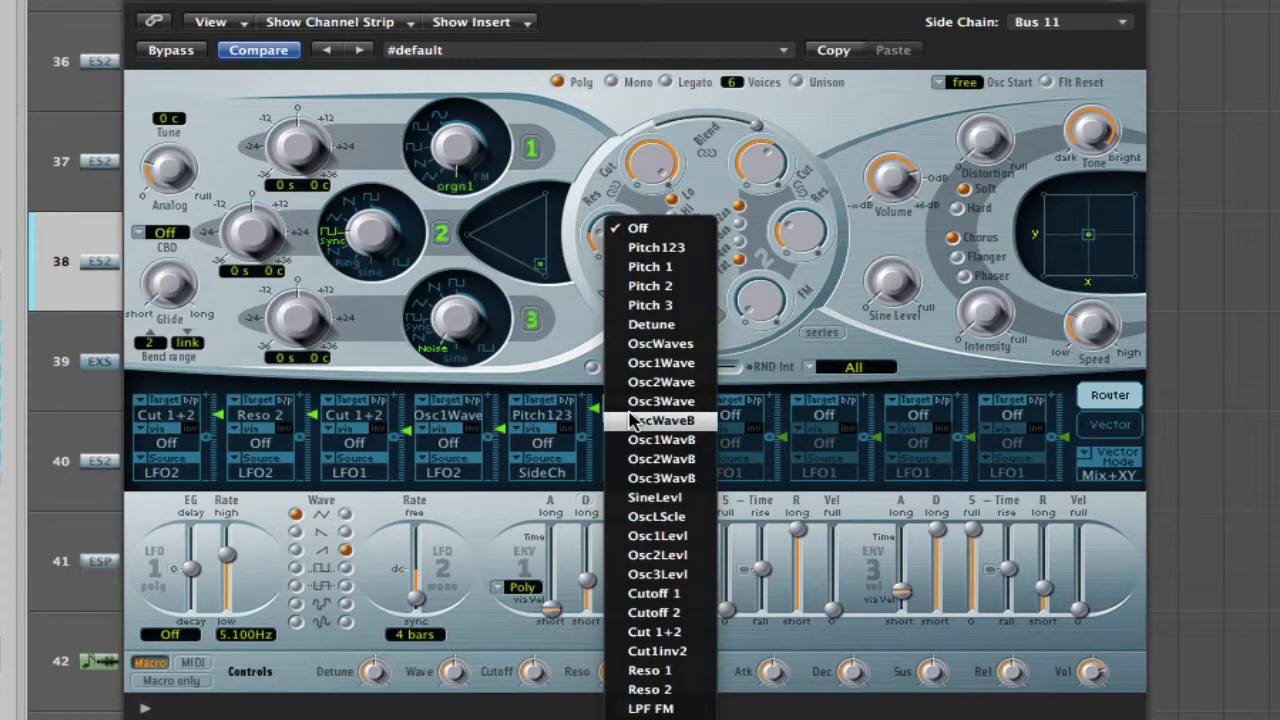
click(645, 249)
click(636, 472)
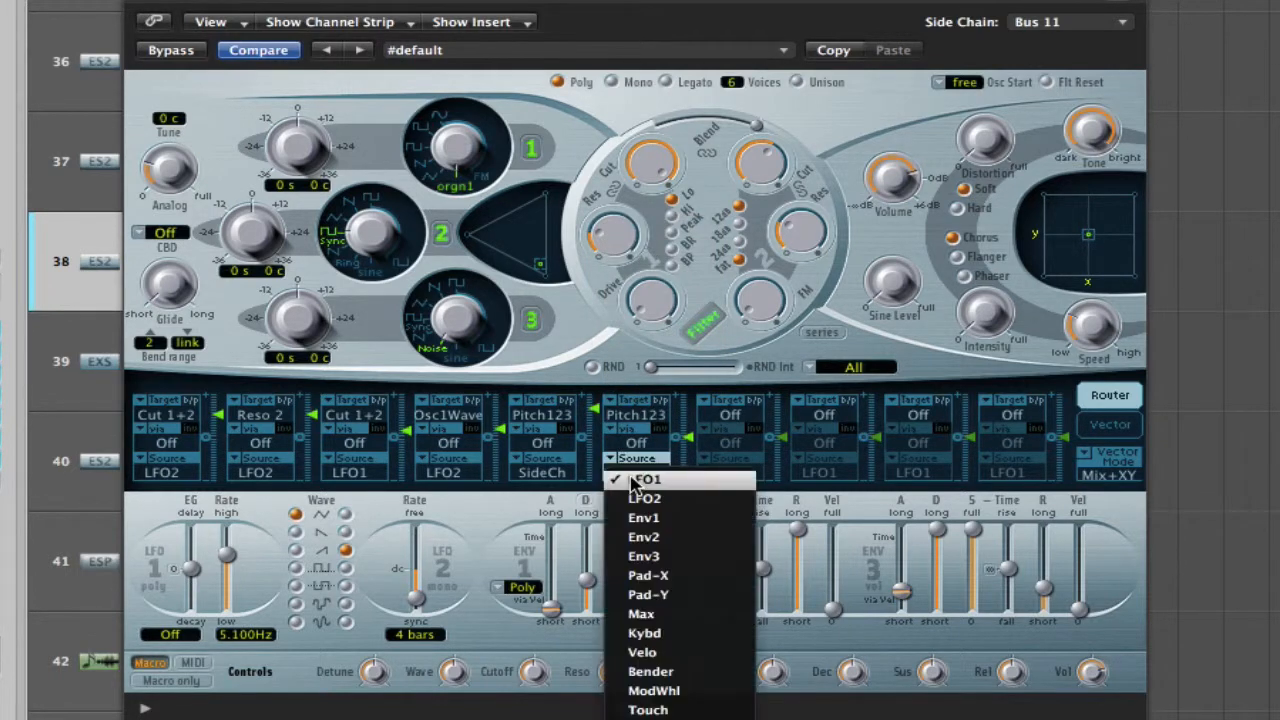
click(646, 499)
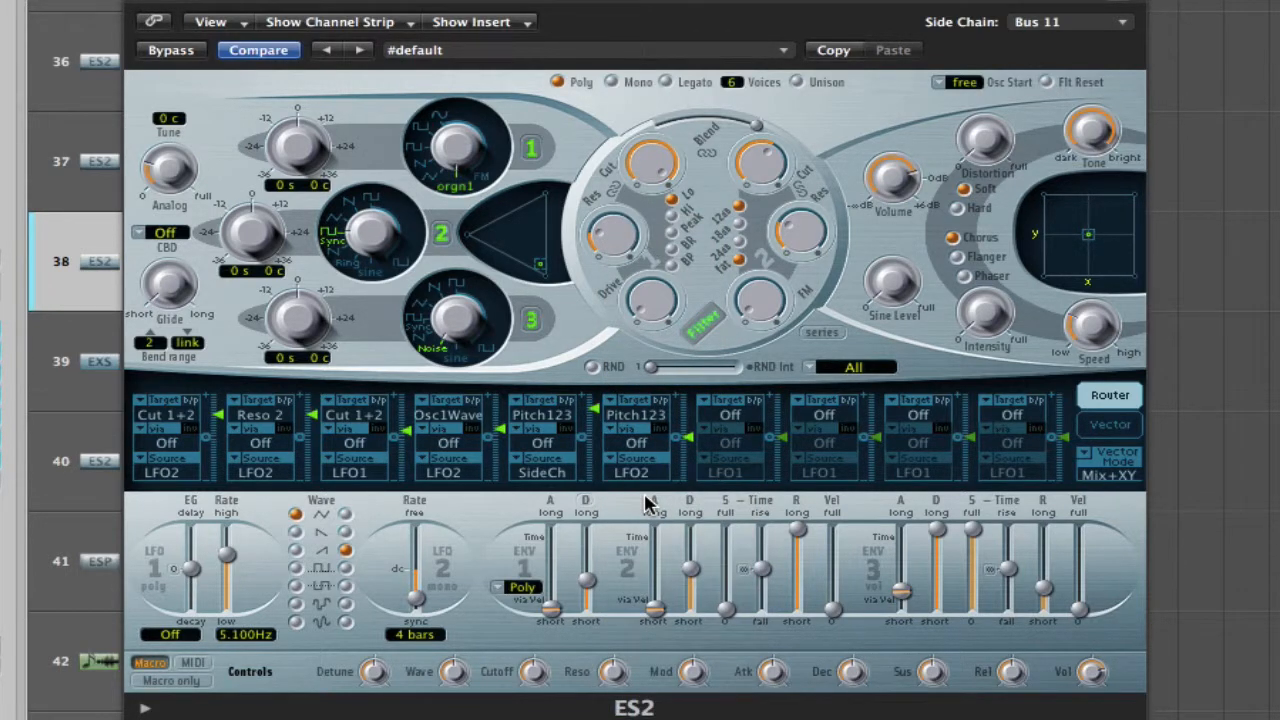
drag(690, 434, 697, 302)
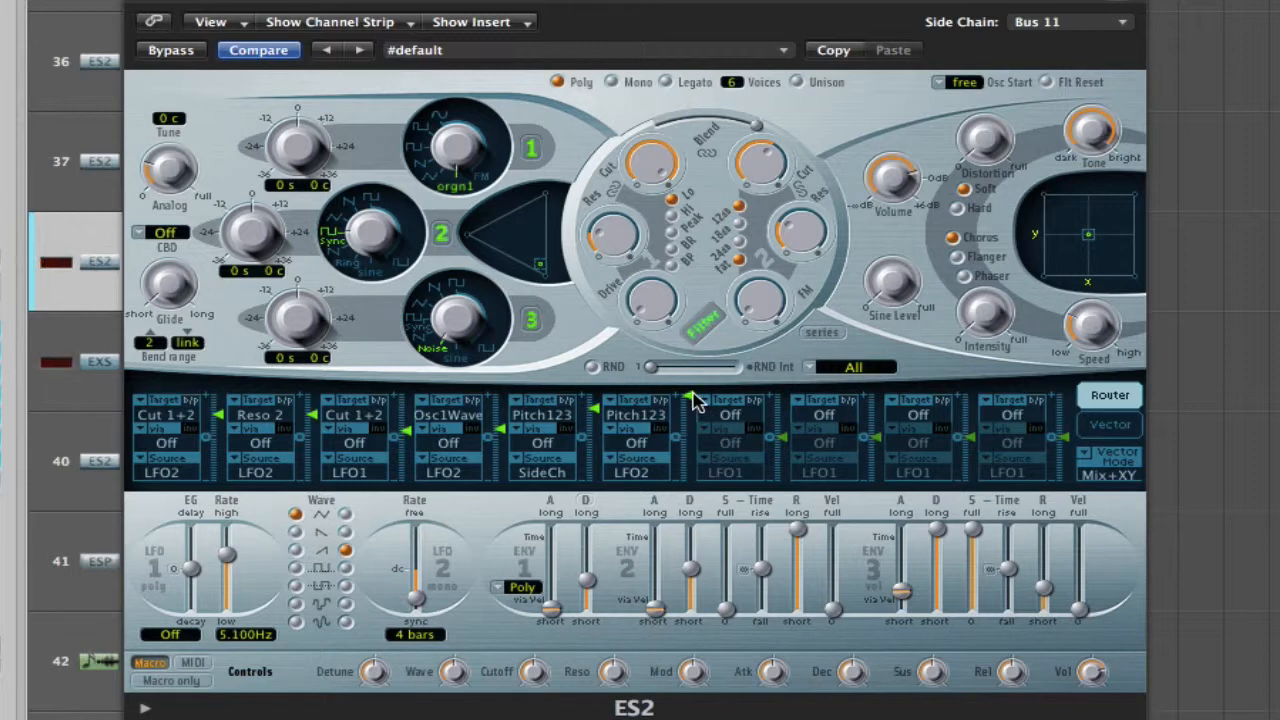
drag(695, 399, 697, 417)
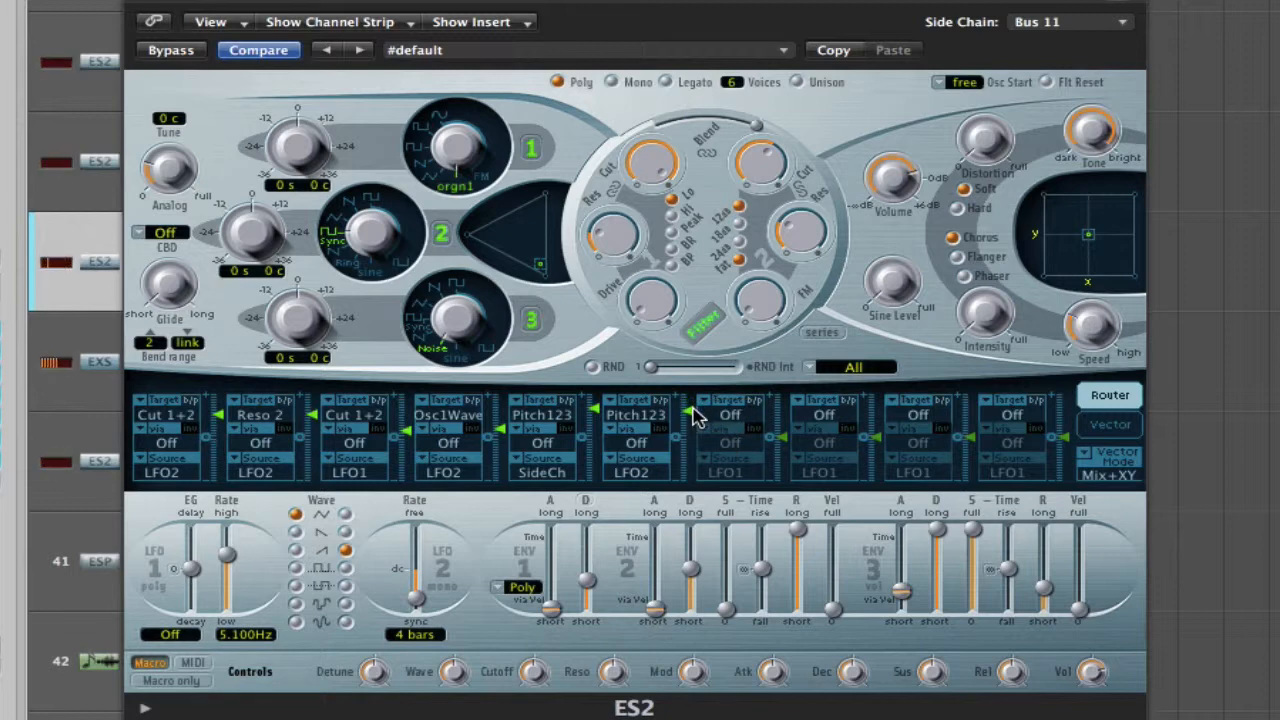
drag(594, 411, 595, 410)
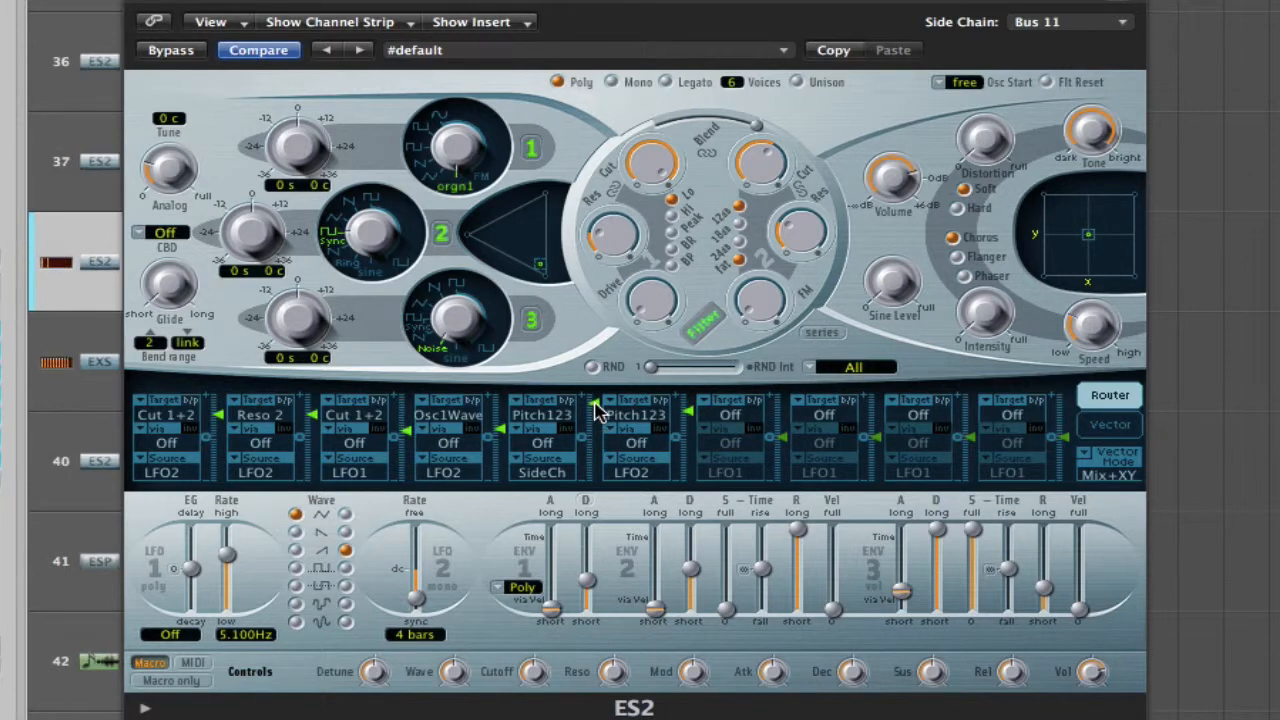
drag(694, 412, 697, 427)
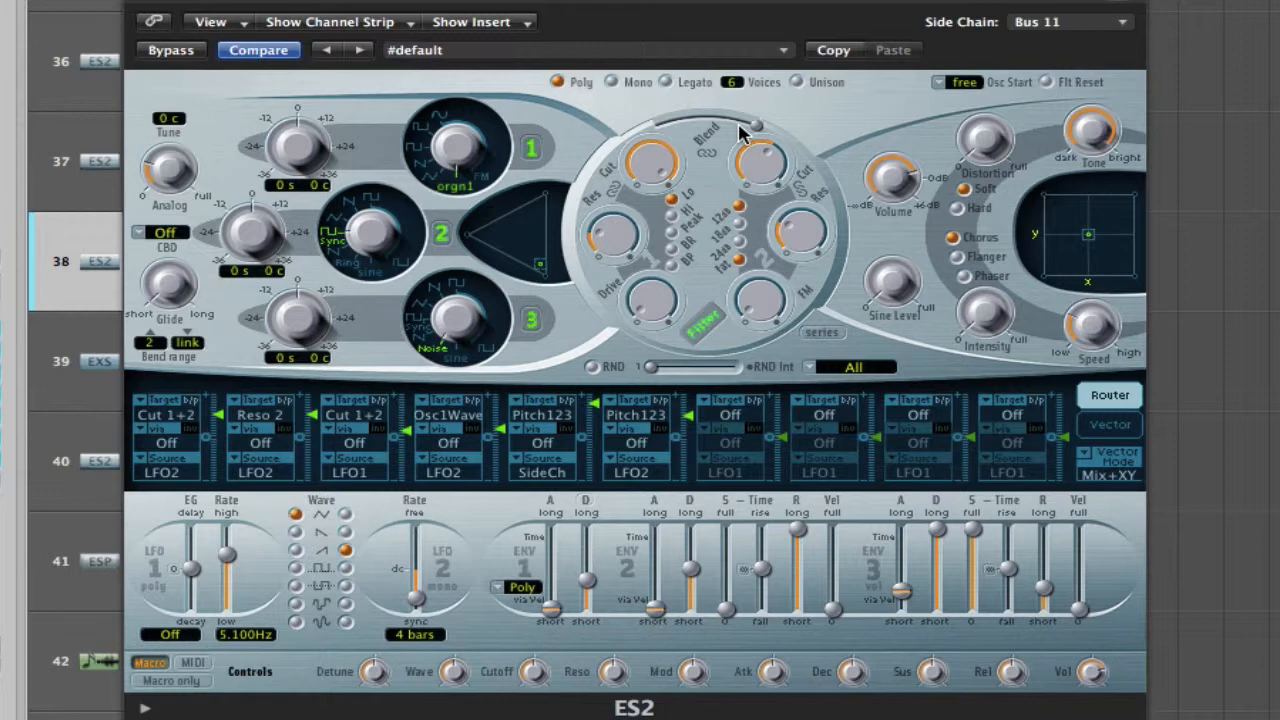
Turn on Unison with 3 voices, and raise the Distortion slightly and the Analog amount to about halfway.
click(798, 83)
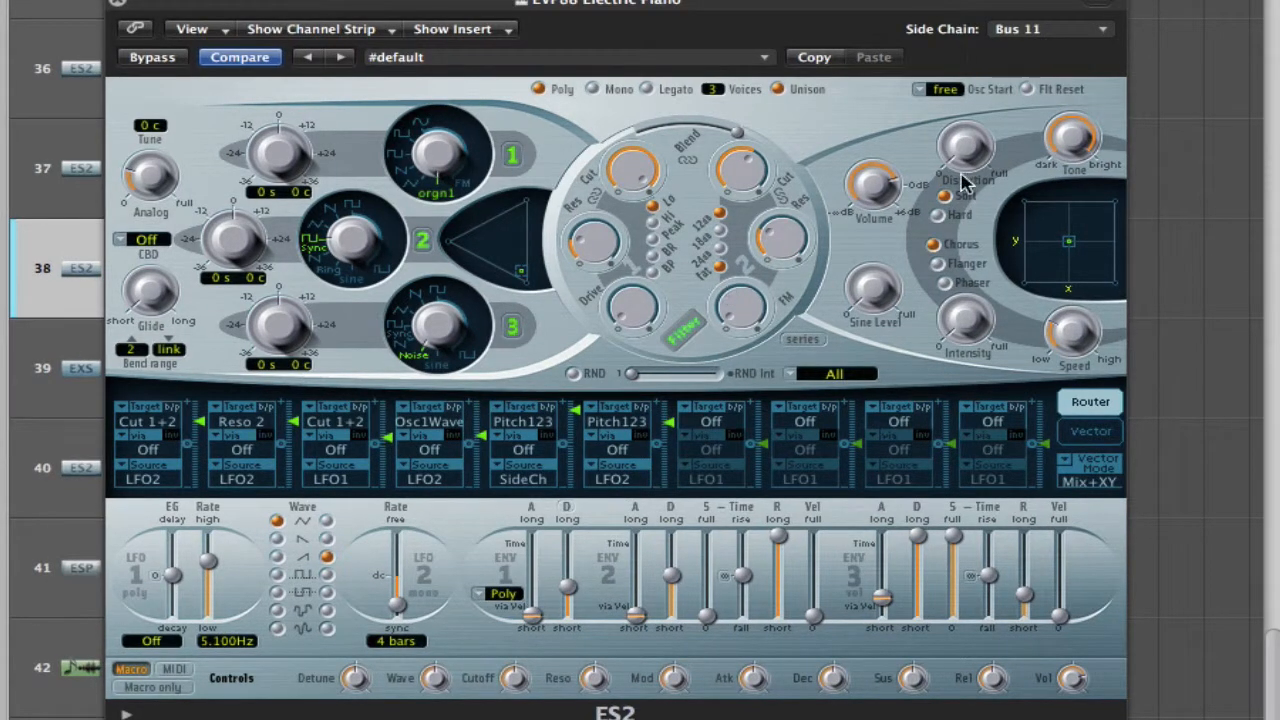
drag(966, 170, 967, 122)
drag(163, 201, 156, 122)
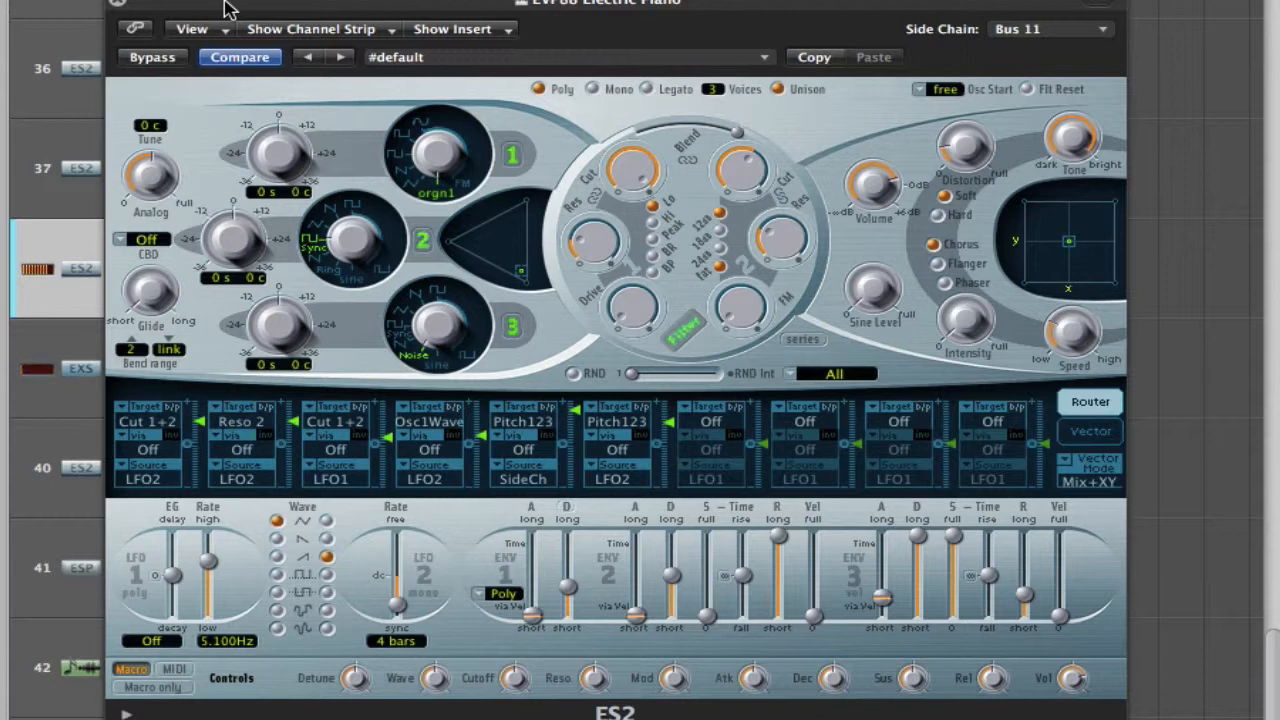
Insert a Channel EQ on the EVP88 Electric Piano track and set its low cut to 80 Hz at 24 dB/Oct.
click(118, 4)
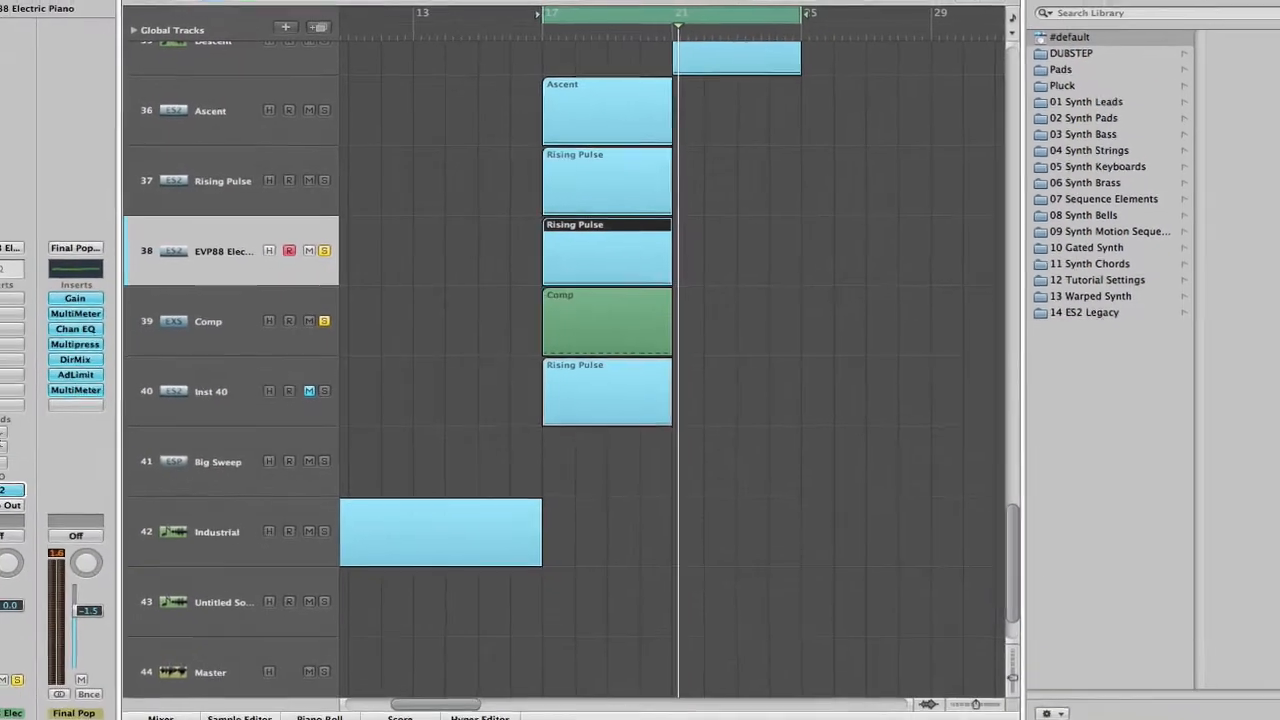
click(40, 263)
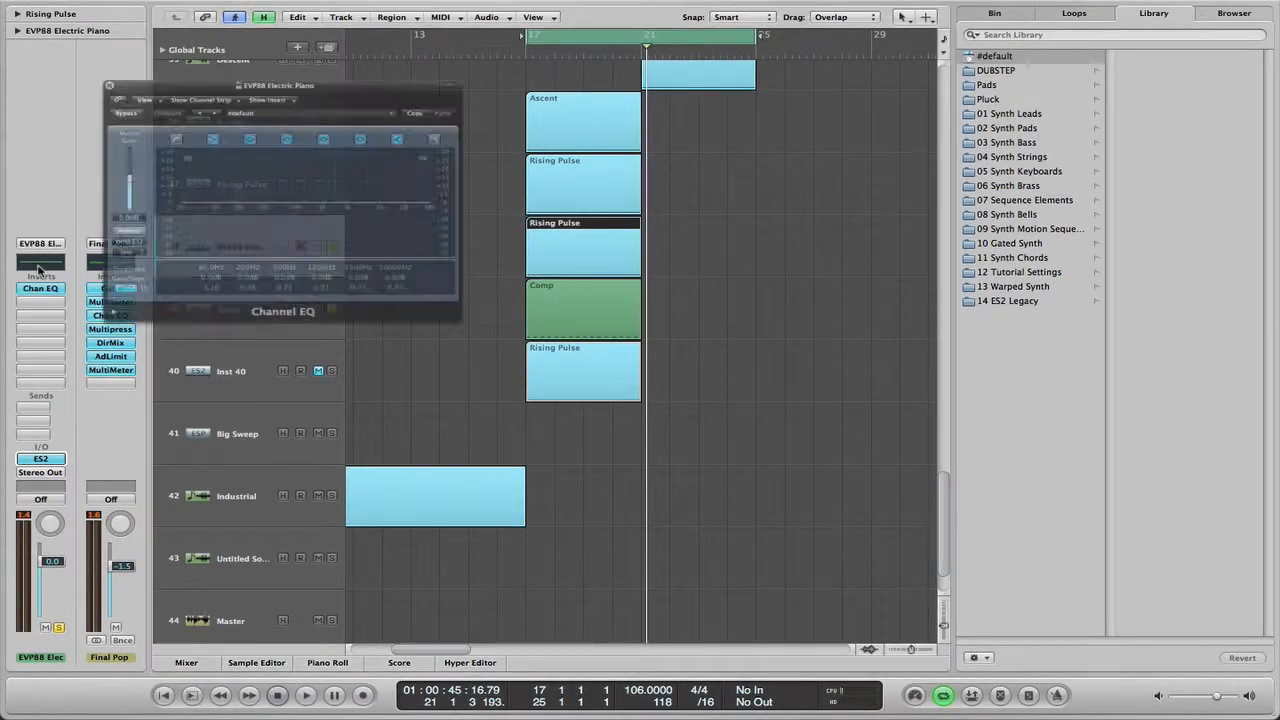
drag(139, 290, 138, 233)
Add a send from the EVP88 Electric Piano track to Bus 21 (S Rvb) at about -15.2 dB and audition the sound.
click(40, 410)
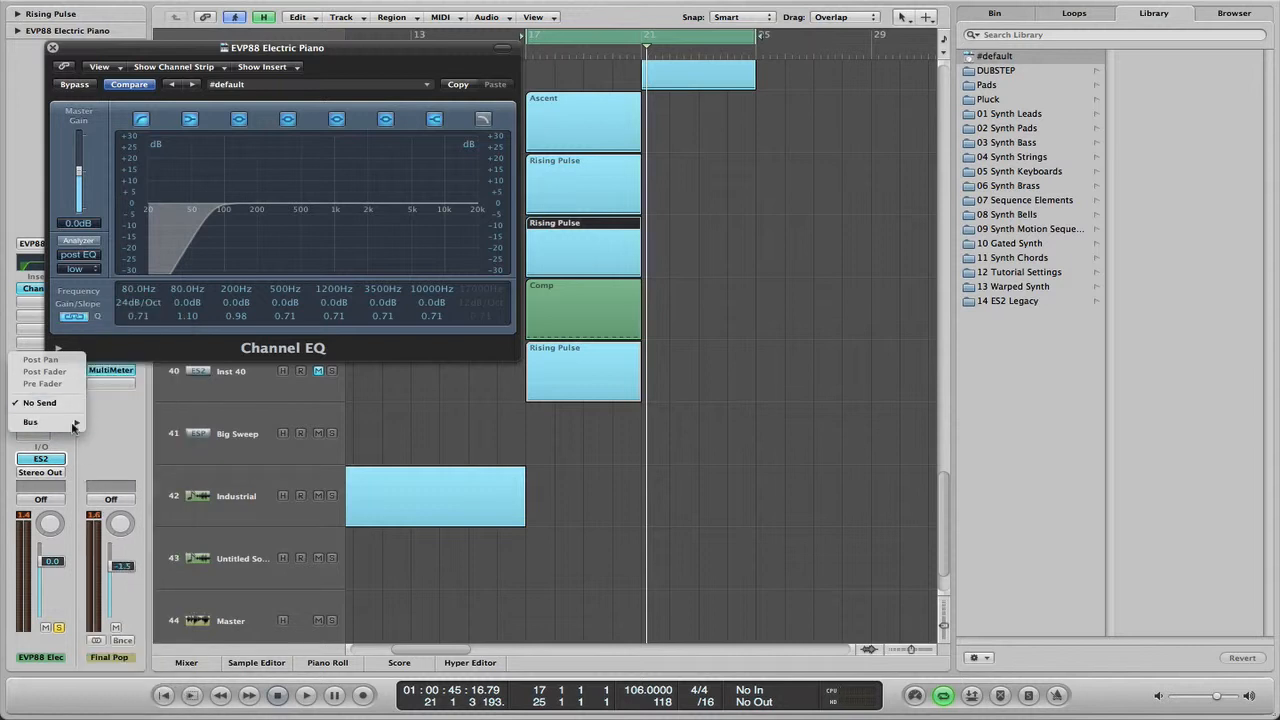
mouse_move(72, 426)
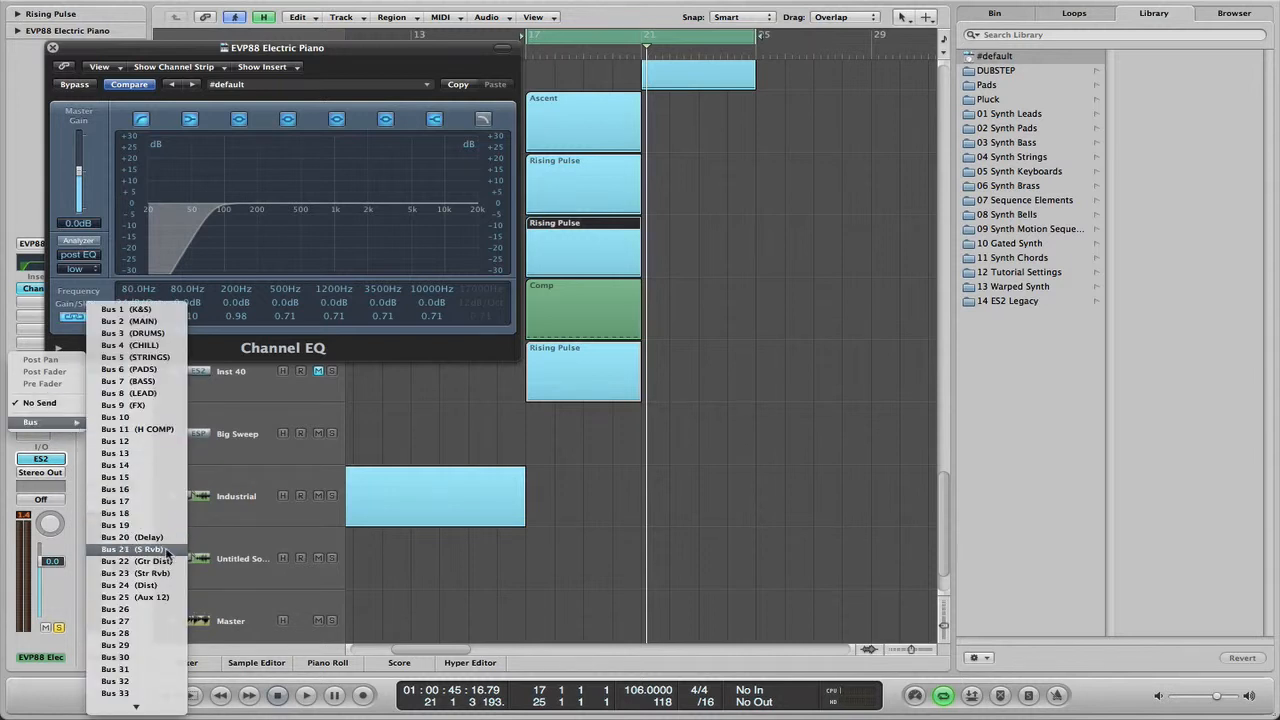
click(140, 549)
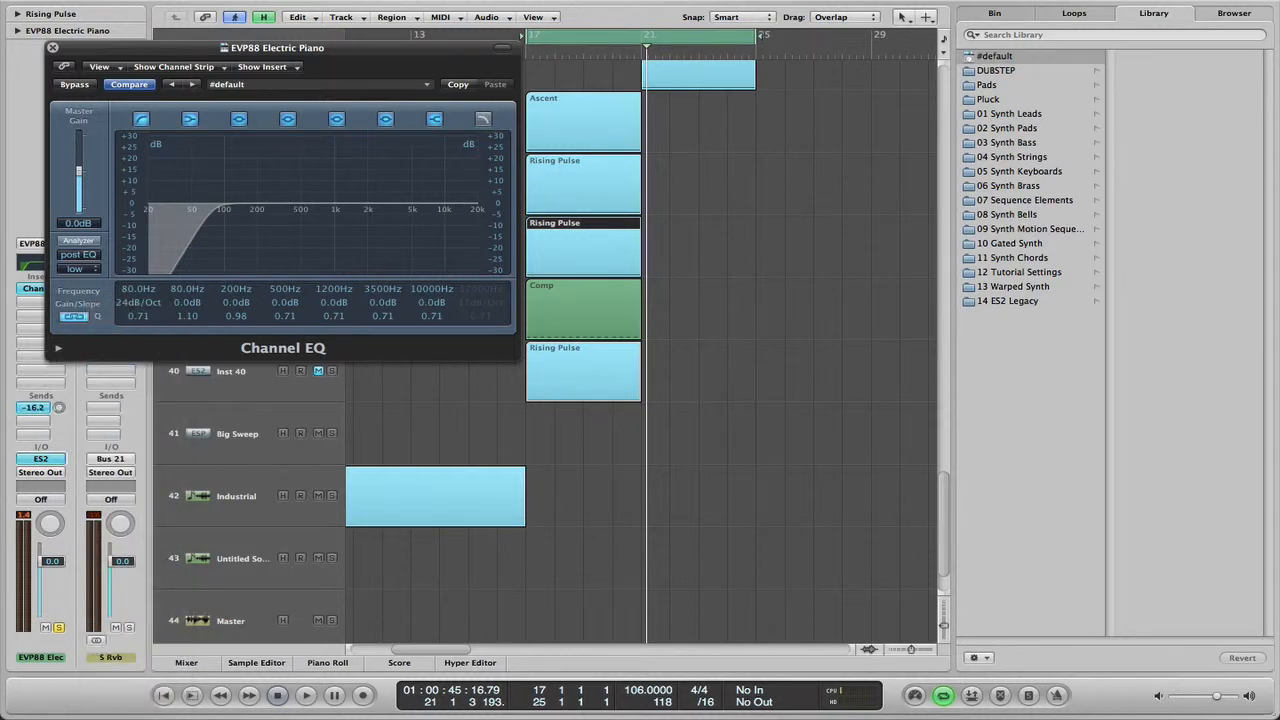
drag(59, 408, 57, 306)
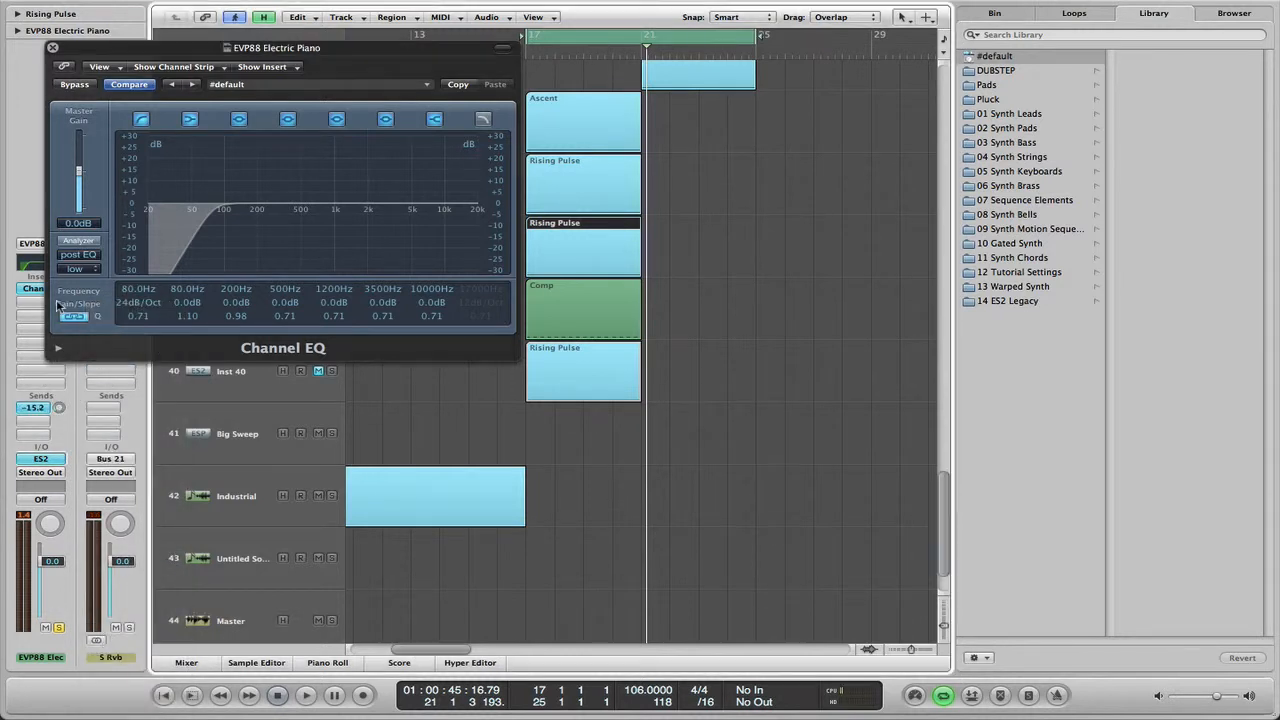
click(53, 48)
key(space)
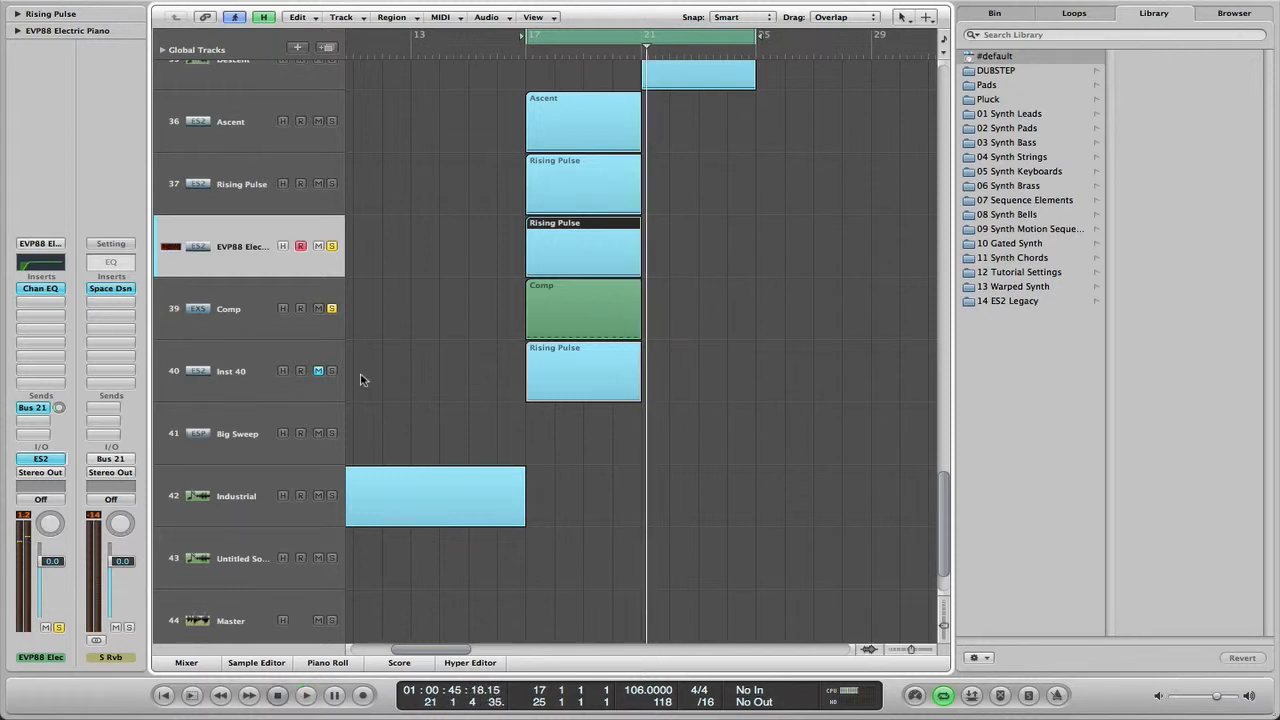
Unsolo the Comp and EVP88 Electric Piano tracks and delete the Inst 40 track together with its Rising Pulse region.
click(332, 309)
click(332, 246)
click(258, 366)
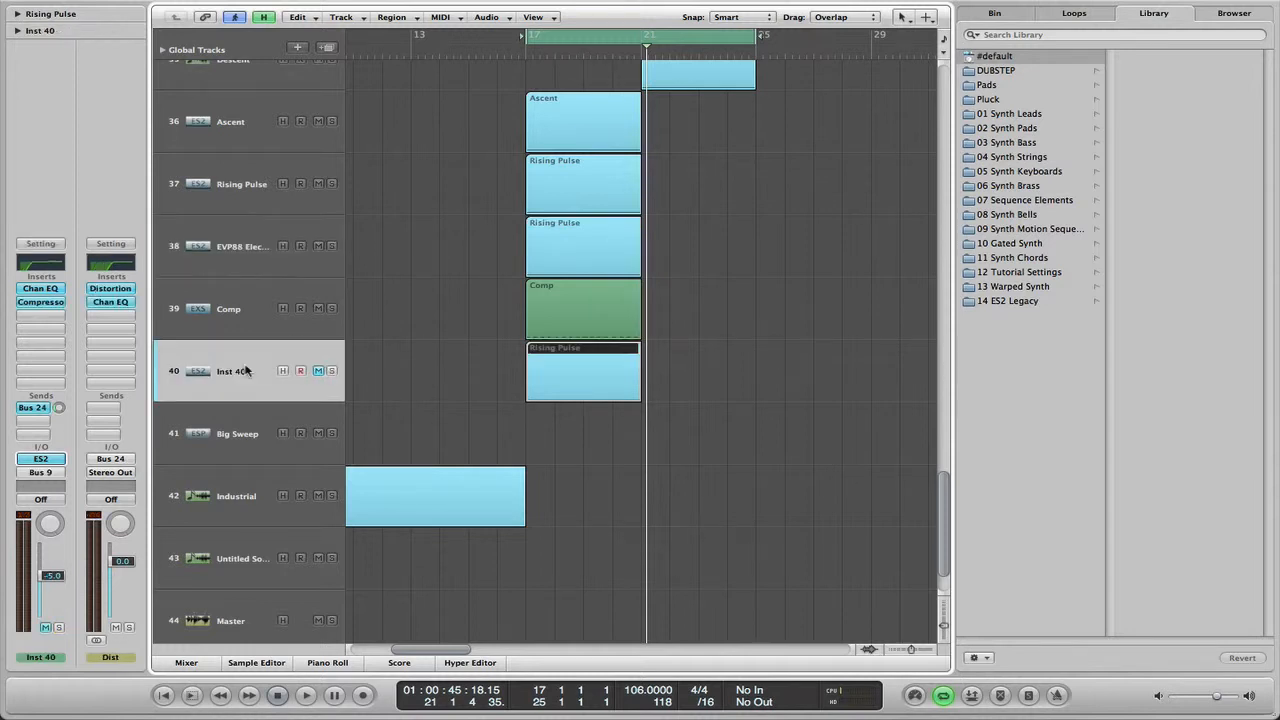
key(Delete)
key(Delete)
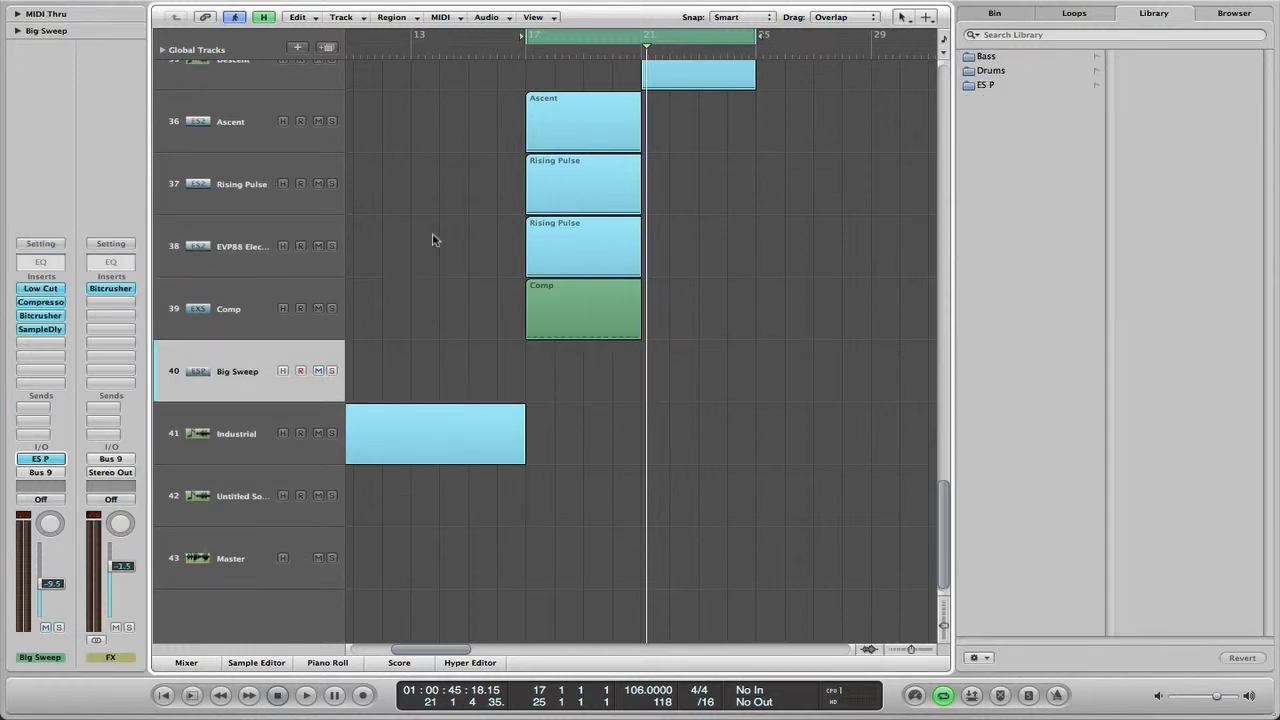
Play the song from the beginning with the original Rising Pulse track muted and cycle mode turned off.
click(318, 184)
click(574, 43)
key(ctrl+Left)
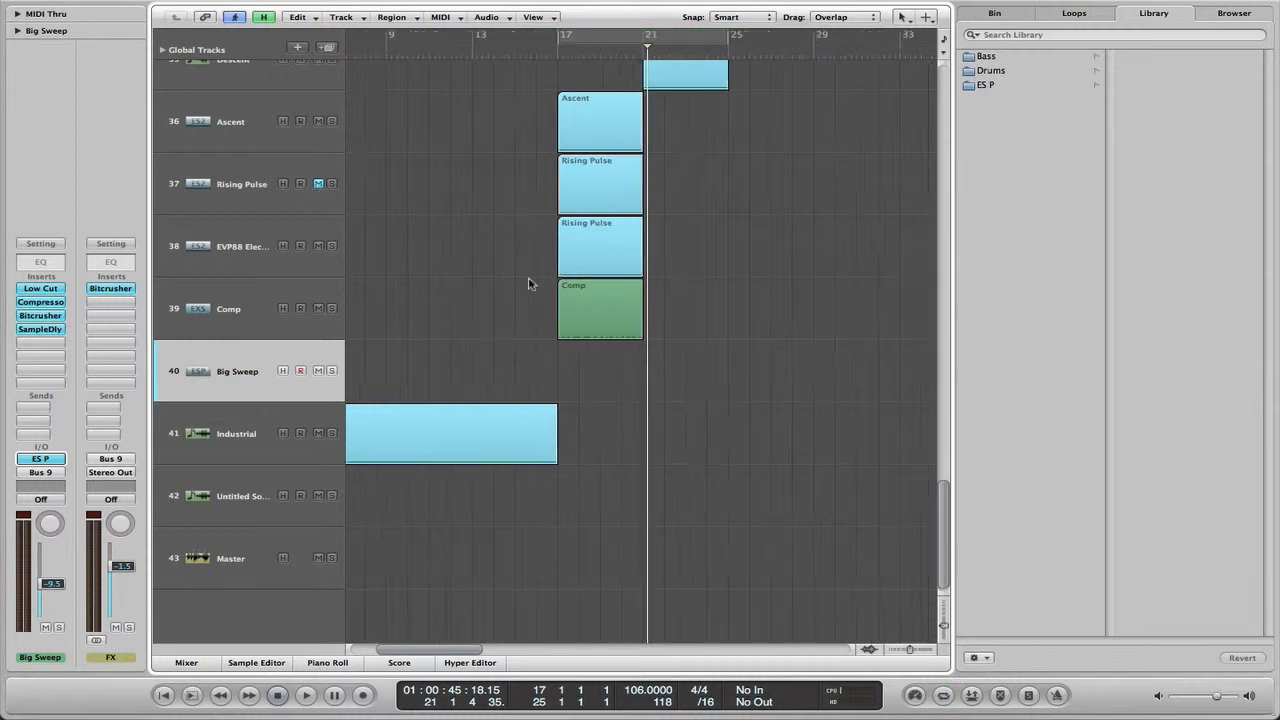
key(ctrl+Left)
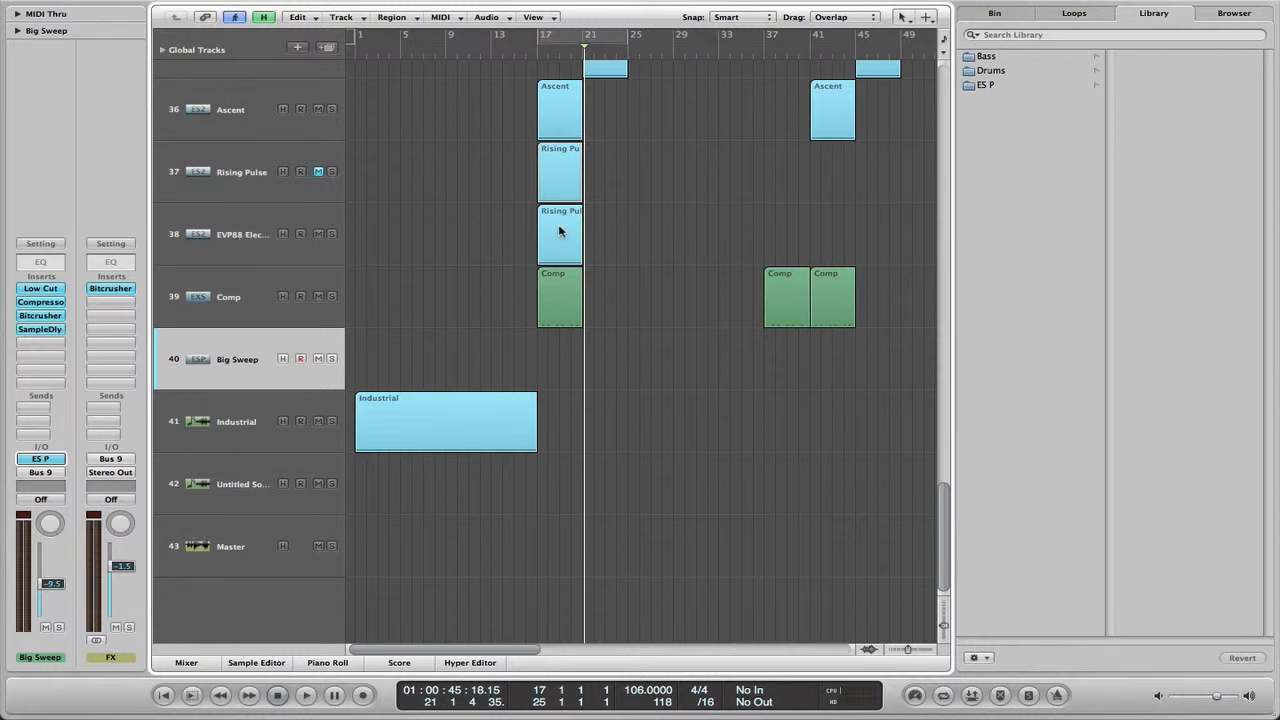
click(165, 695)
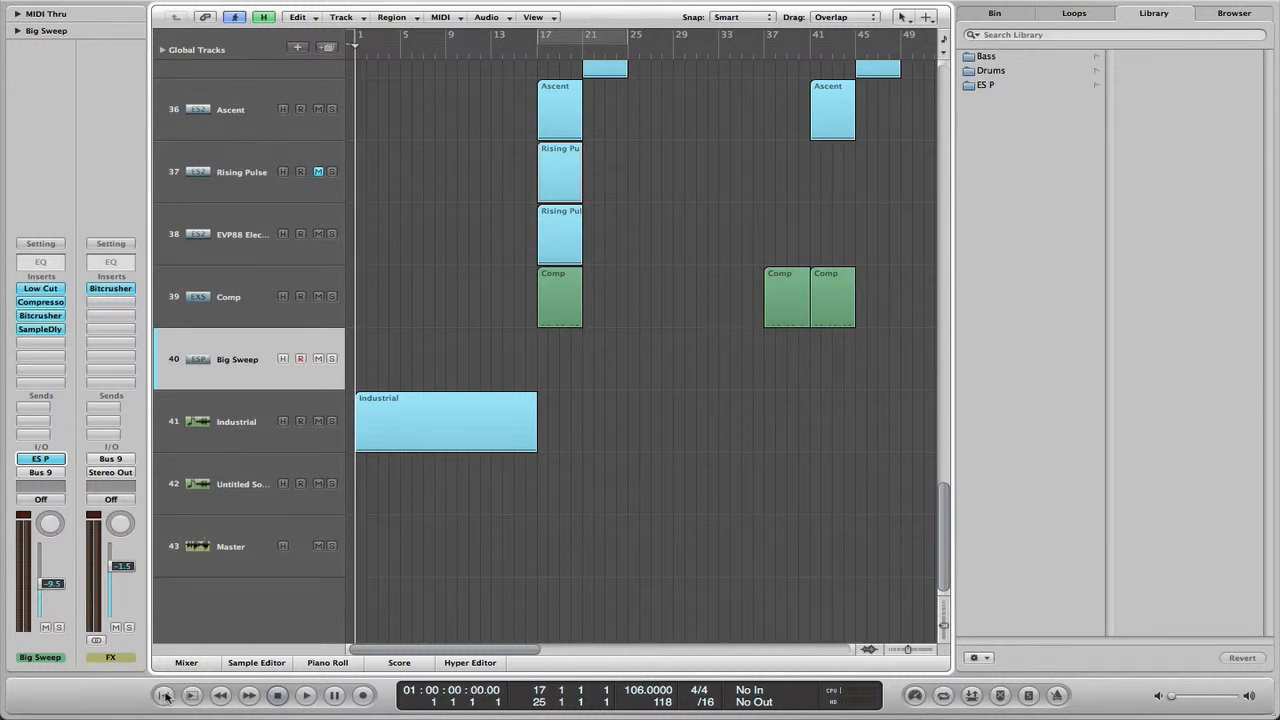
key(space)
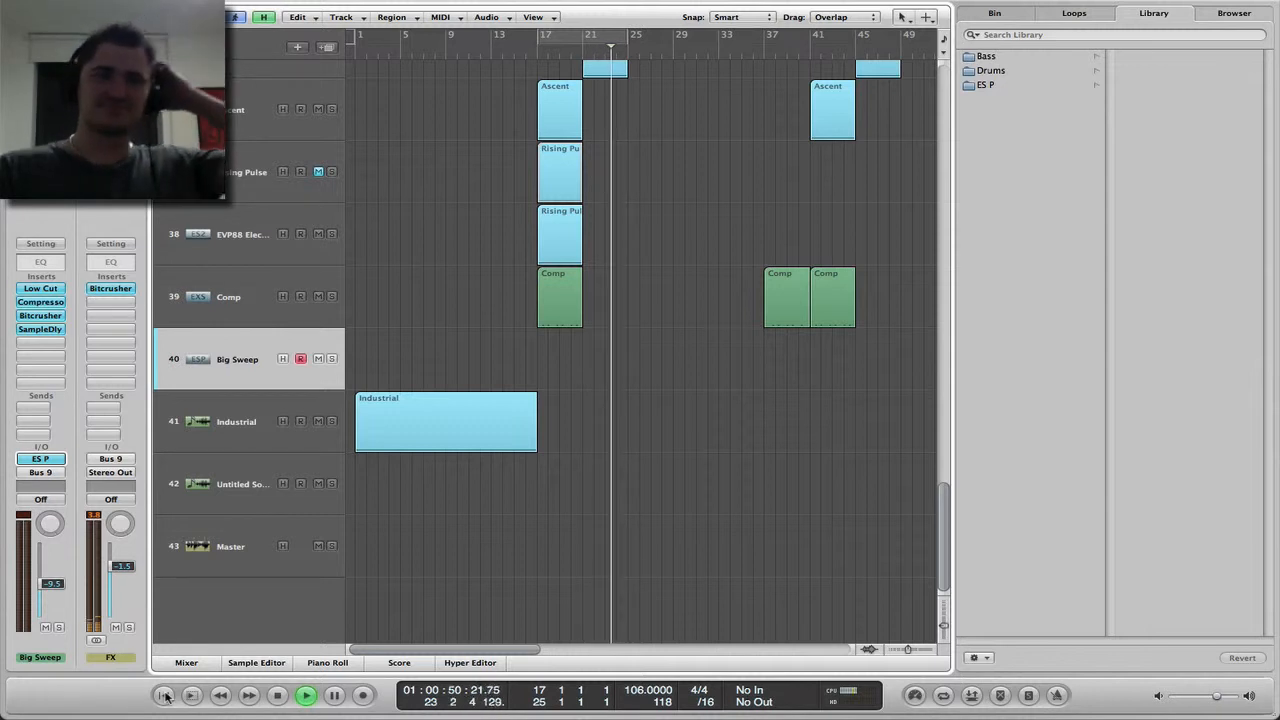
key(space)
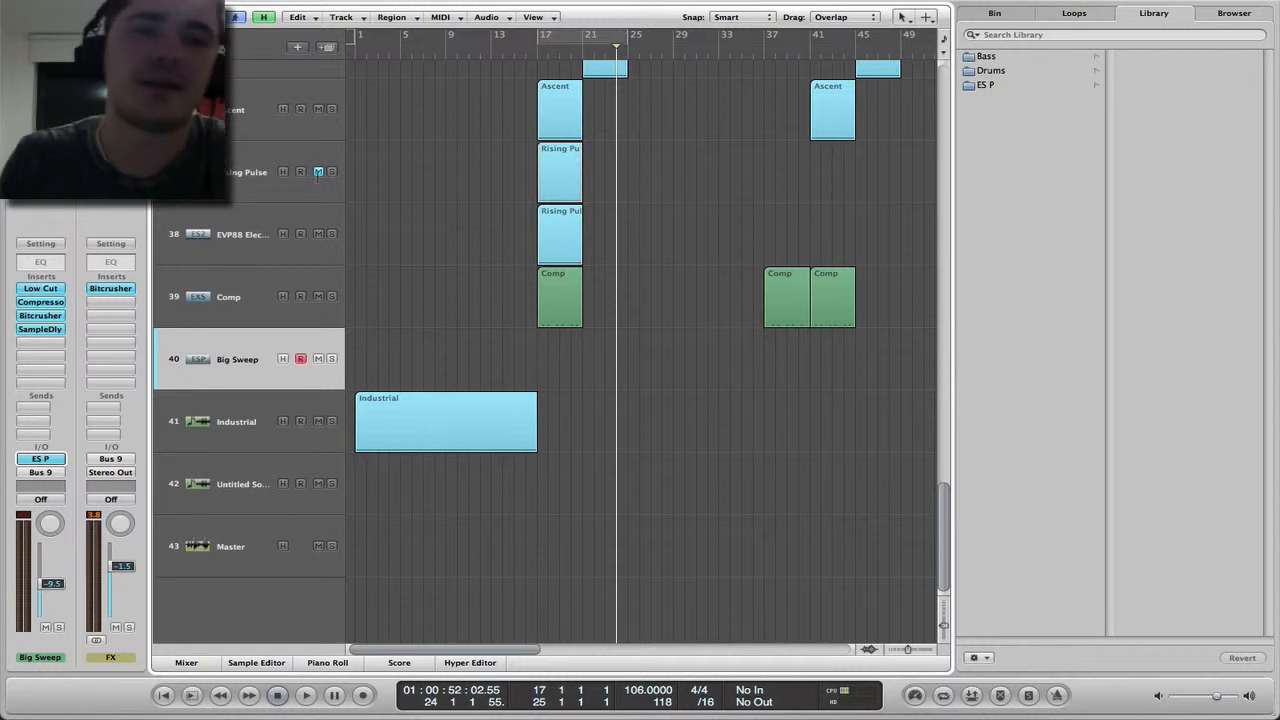
Unmute the original Rising Pulse track and mute the EVP88 Electric Piano track.
click(318, 172)
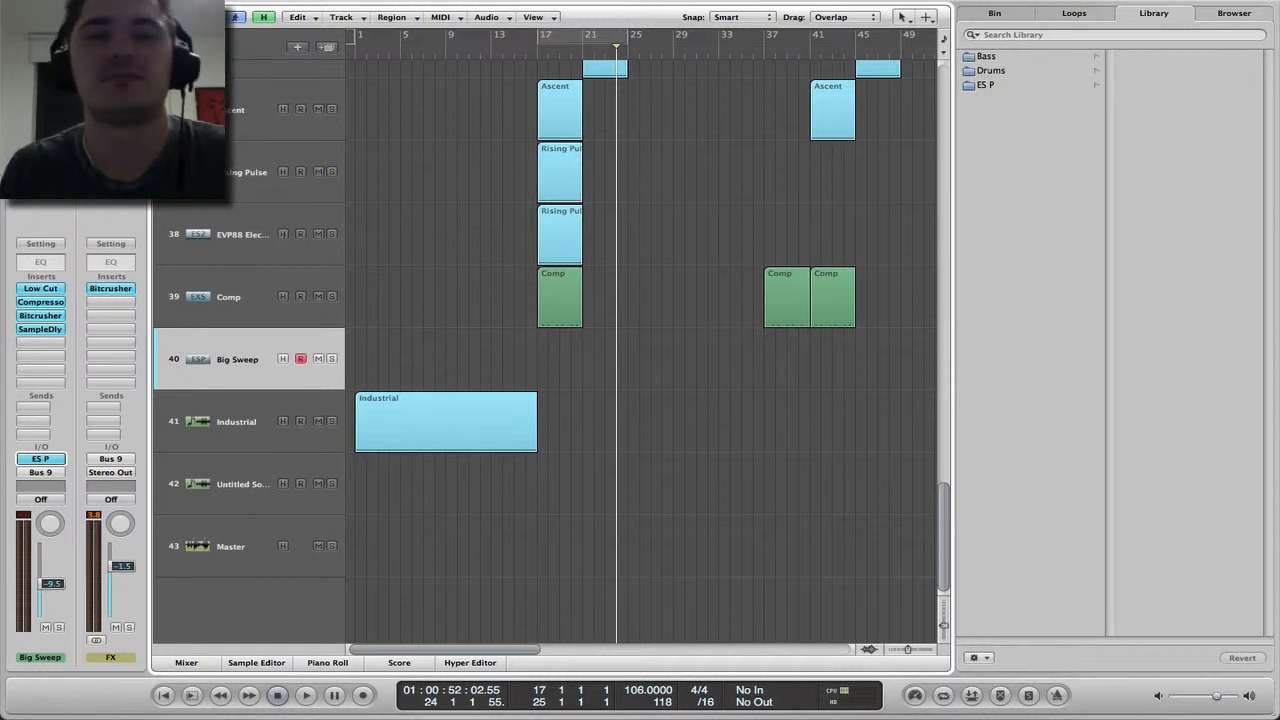
click(318, 234)
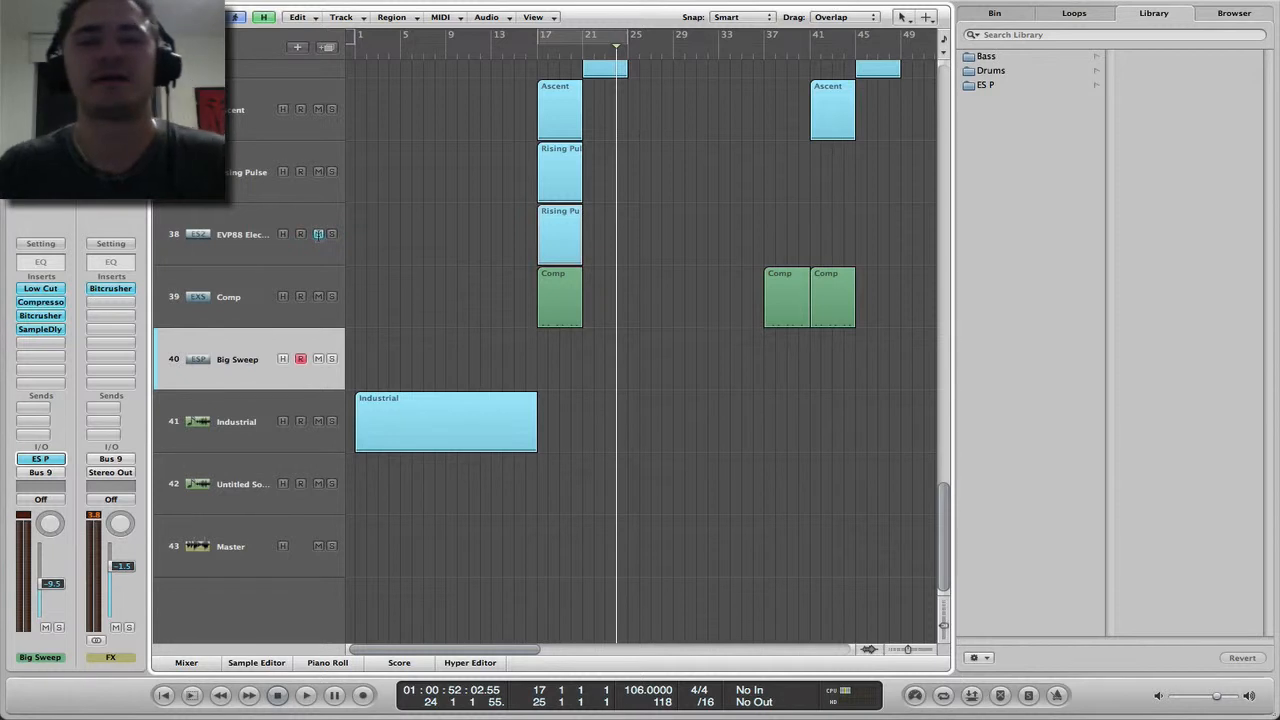